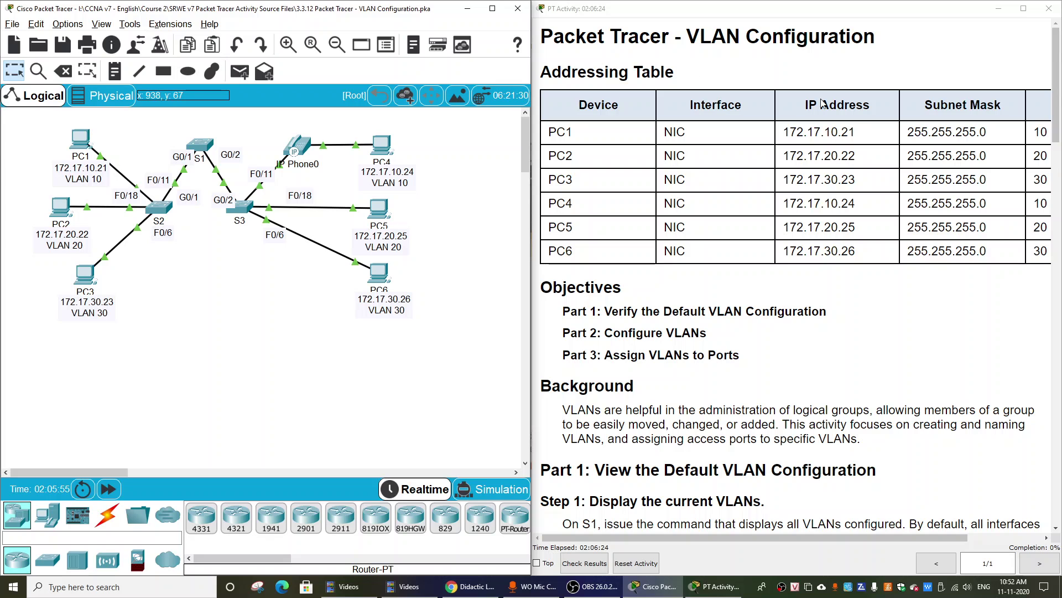
Open the command line of switch S1 and enter privileged EXEC mode
{"action": "scroll", "coordinate": [768, 272], "scroll_direction": "down", "scroll_amount": 1}
{"action": "scroll", "coordinate": [769, 271], "scroll_direction": "down", "scroll_amount": 3}
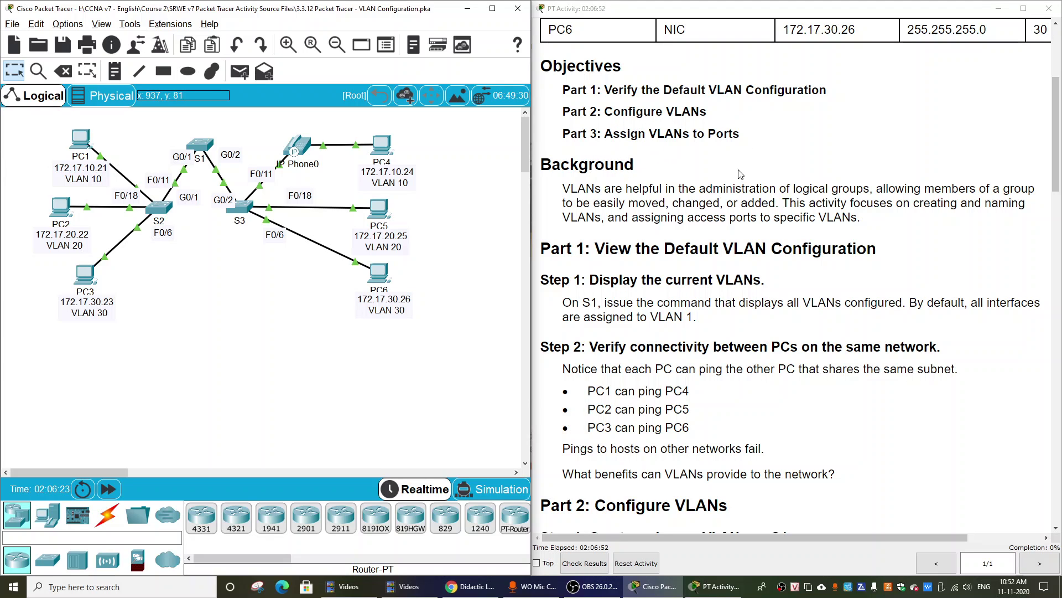
{"action": "scroll", "coordinate": [698, 295], "scroll_direction": "down", "scroll_amount": 1}
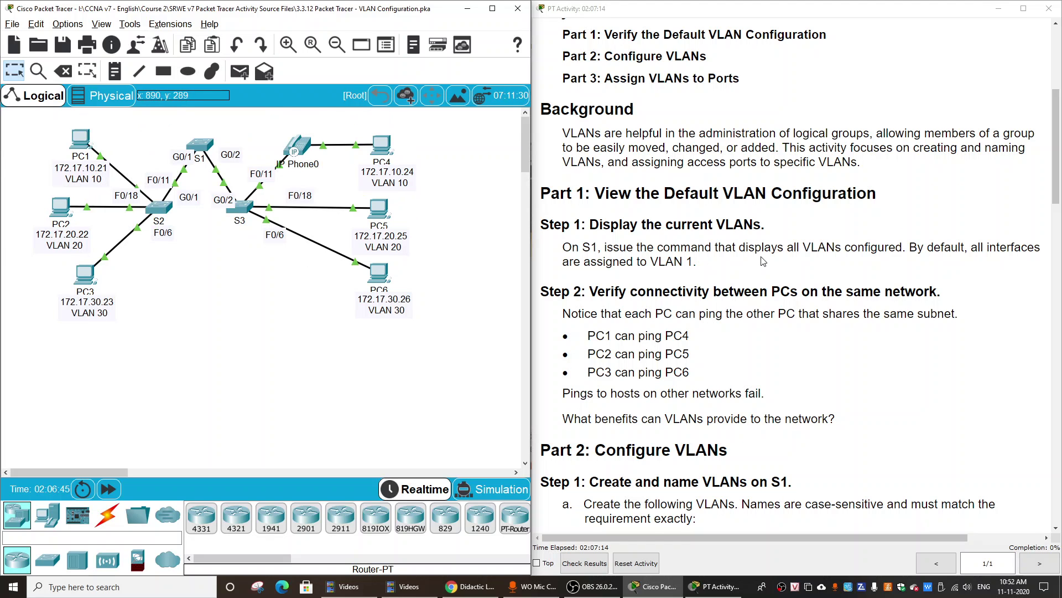
{"action": "scroll", "coordinate": [763, 260], "scroll_direction": "down", "scroll_amount": 3}
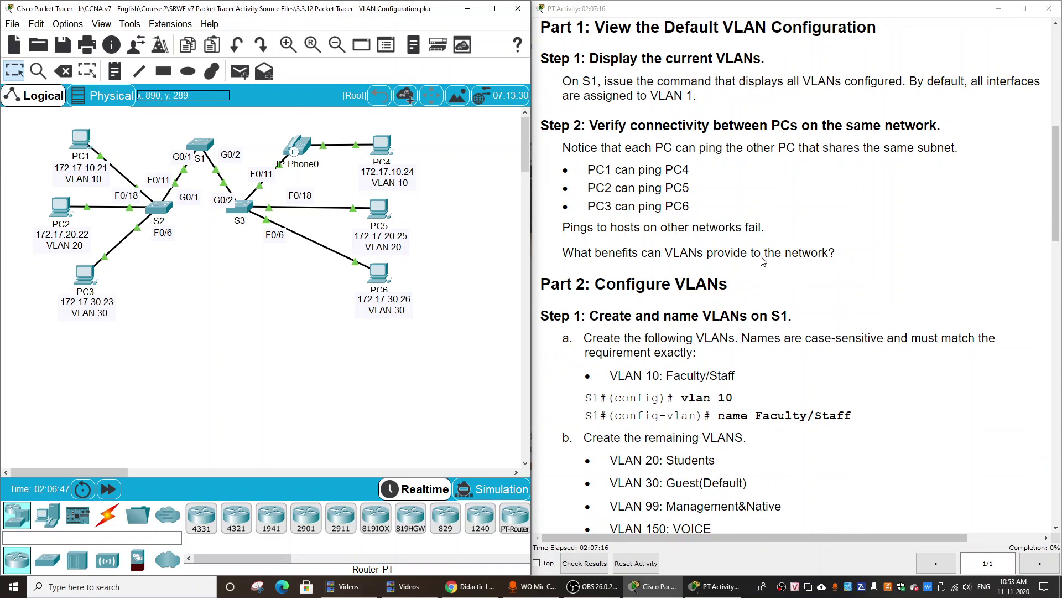
{"action": "scroll", "coordinate": [763, 260], "scroll_direction": "up", "scroll_amount": 1}
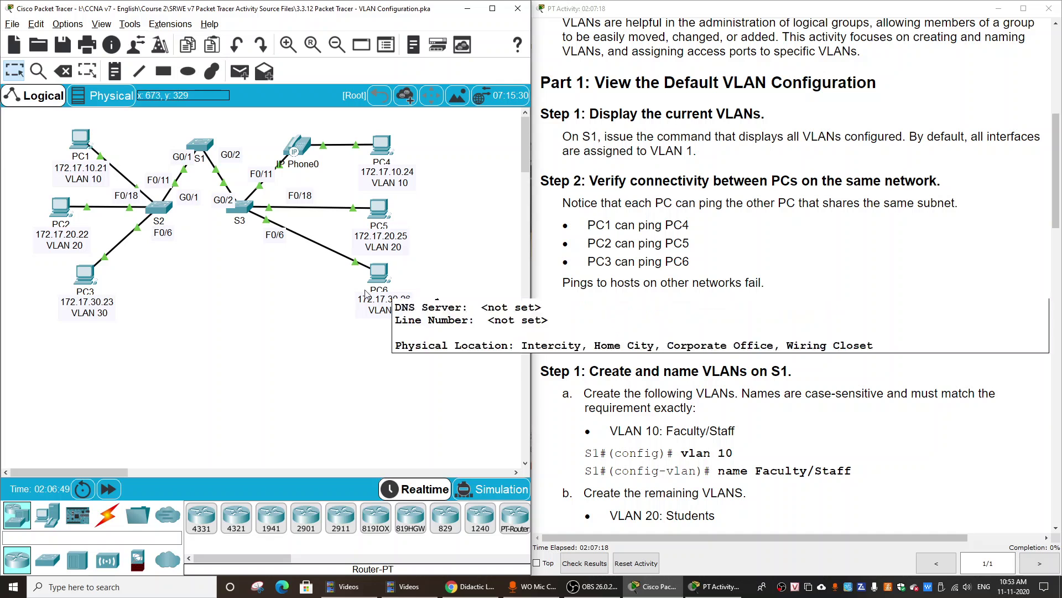
{"action": "left_click", "coordinate": [203, 147]}
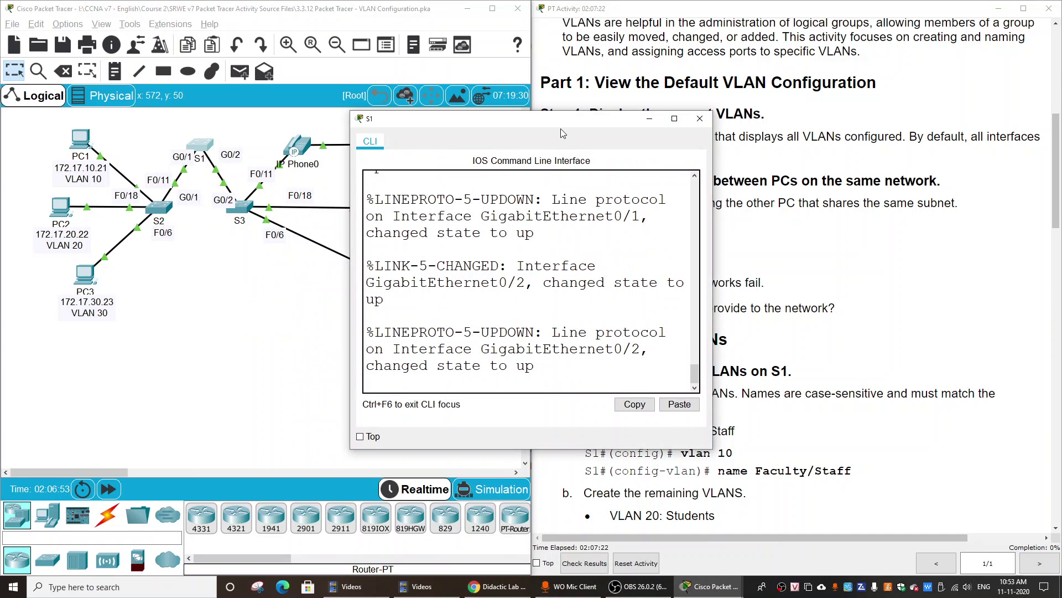
{"action": "left_click_drag", "start_coordinate": [560, 129], "coordinate": [338, 85]}
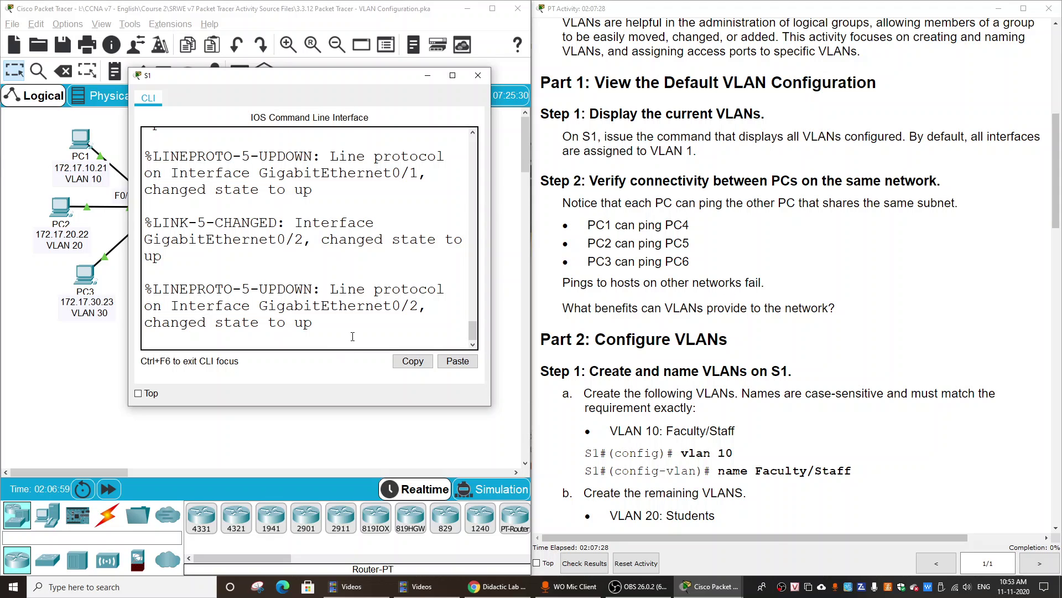
{"action": "key", "text": "Return"}
{"action": "type", "text": "en"}
{"action": "key", "text": "Return"}
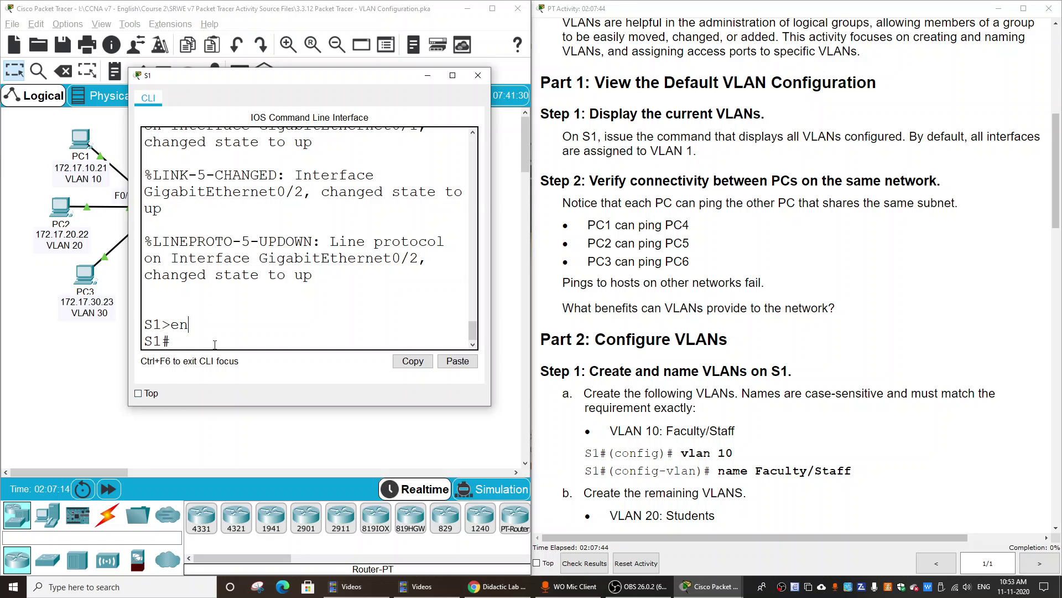
Run show vlan brief on S1 and maximize its window to display the VLAN table in full
{"action": "type", "text": "show vlan brief"}
{"action": "key", "text": "Return"}
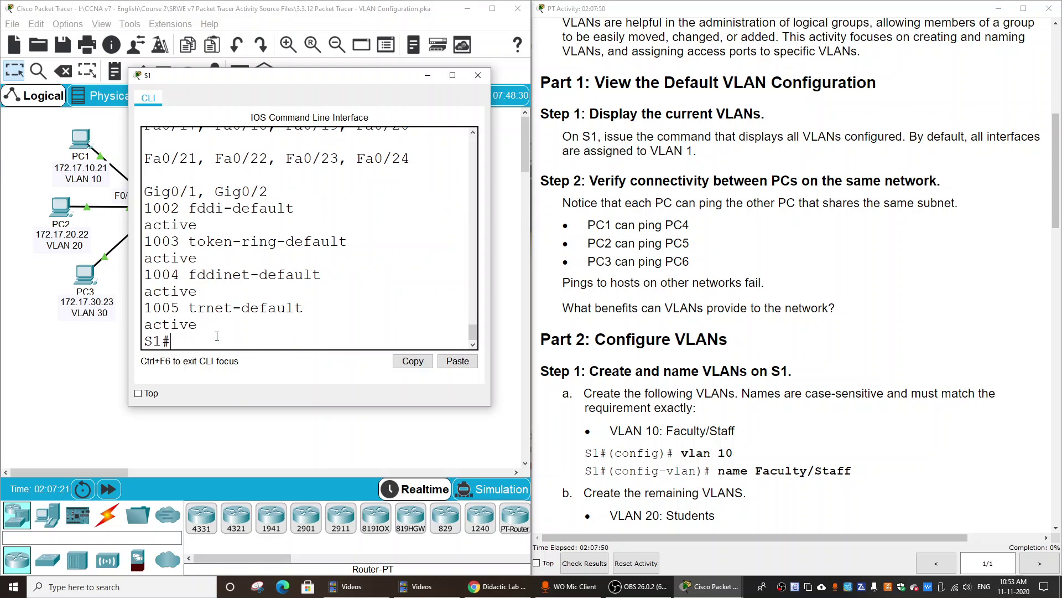
{"action": "left_click", "coordinate": [452, 76]}
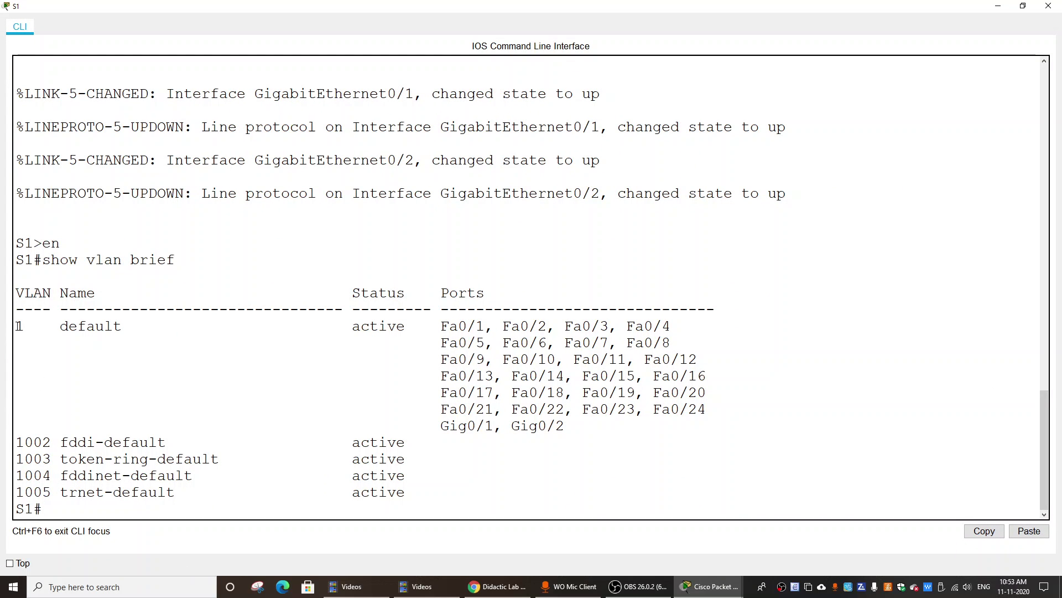
Examine the default VLAN 1, the 1002–1005 VLANs and the port assignments in S1's VLAN table, then close the window
{"action": "left_click_drag", "start_coordinate": [31, 326], "coordinate": [127, 332]}
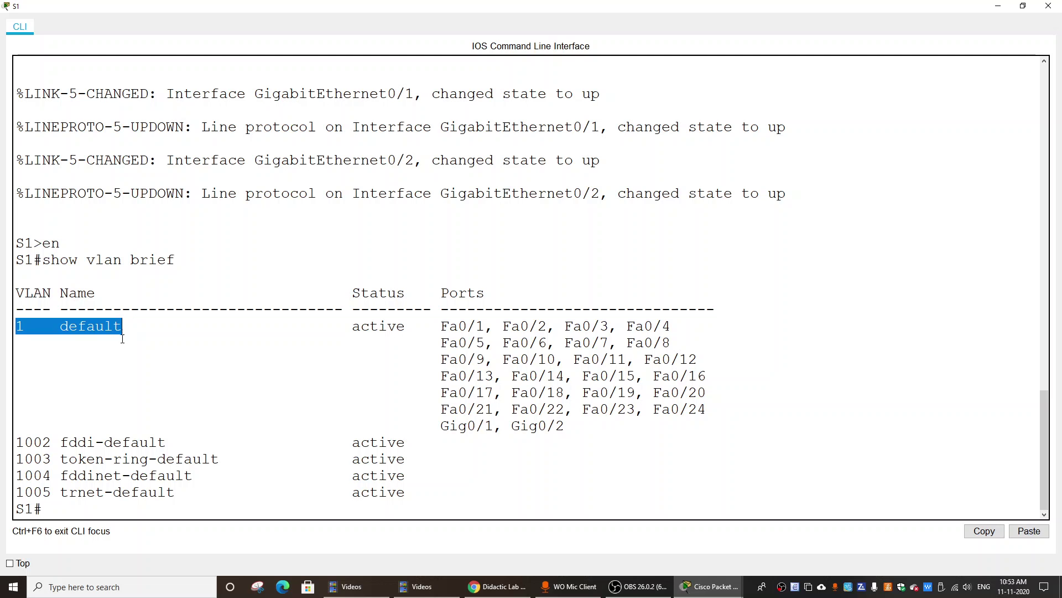
{"action": "left_click", "coordinate": [124, 335]}
{"action": "left_click_drag", "start_coordinate": [26, 327], "coordinate": [8, 328]}
{"action": "left_click", "coordinate": [63, 352]}
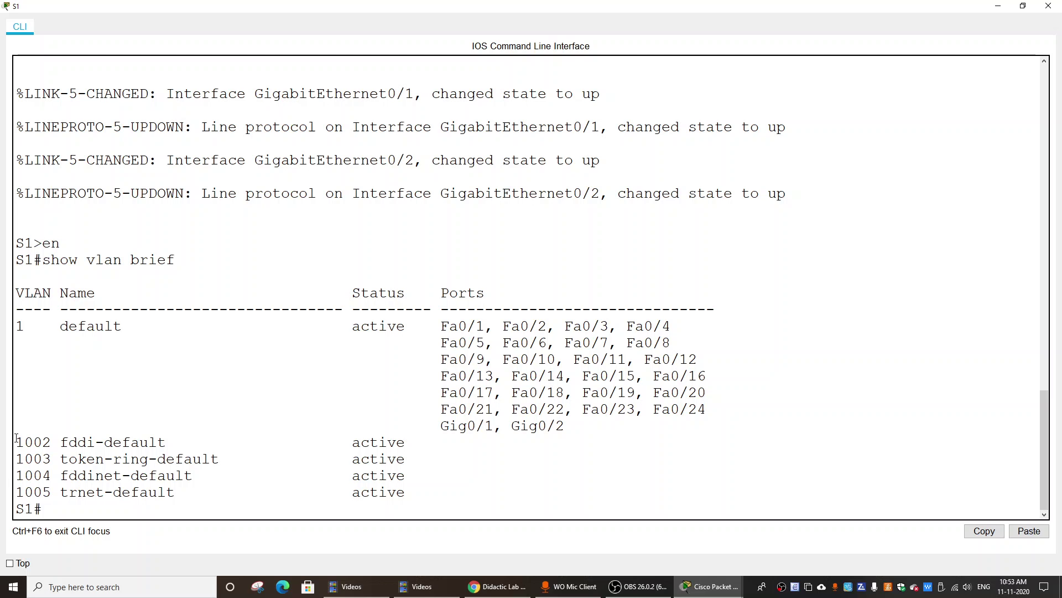
{"action": "left_click_drag", "start_coordinate": [21, 441], "coordinate": [169, 442]}
{"action": "left_click", "coordinate": [140, 492]}
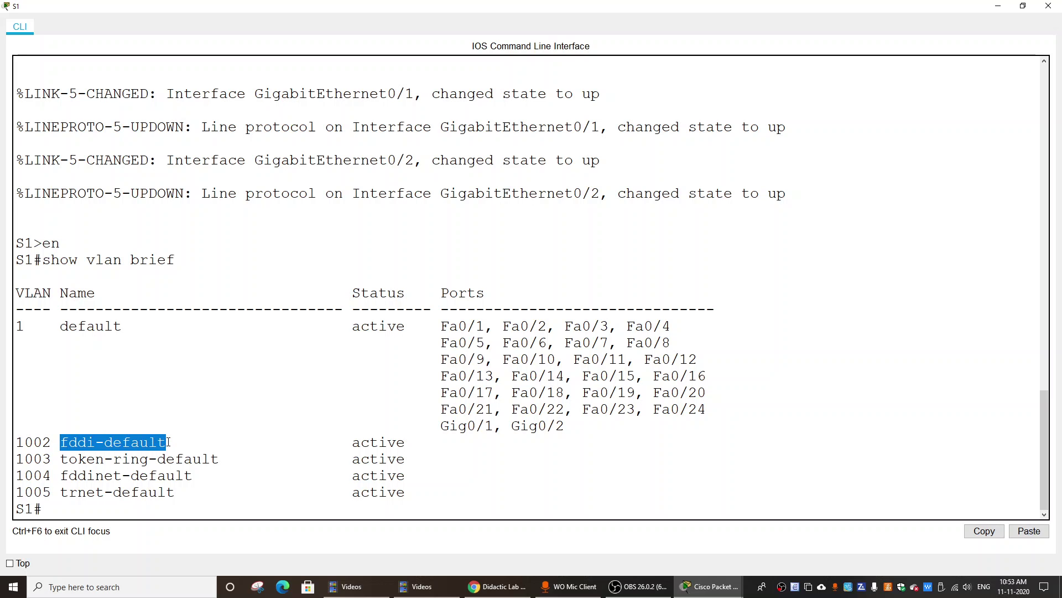
{"action": "triple_click", "coordinate": [169, 442]}
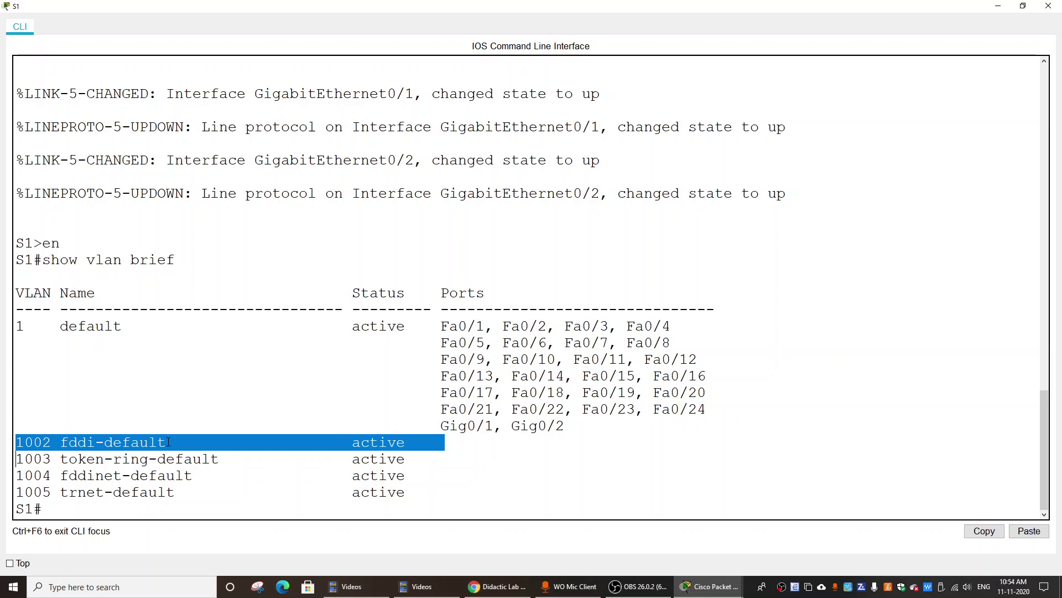
{"action": "left_click", "coordinate": [247, 475]}
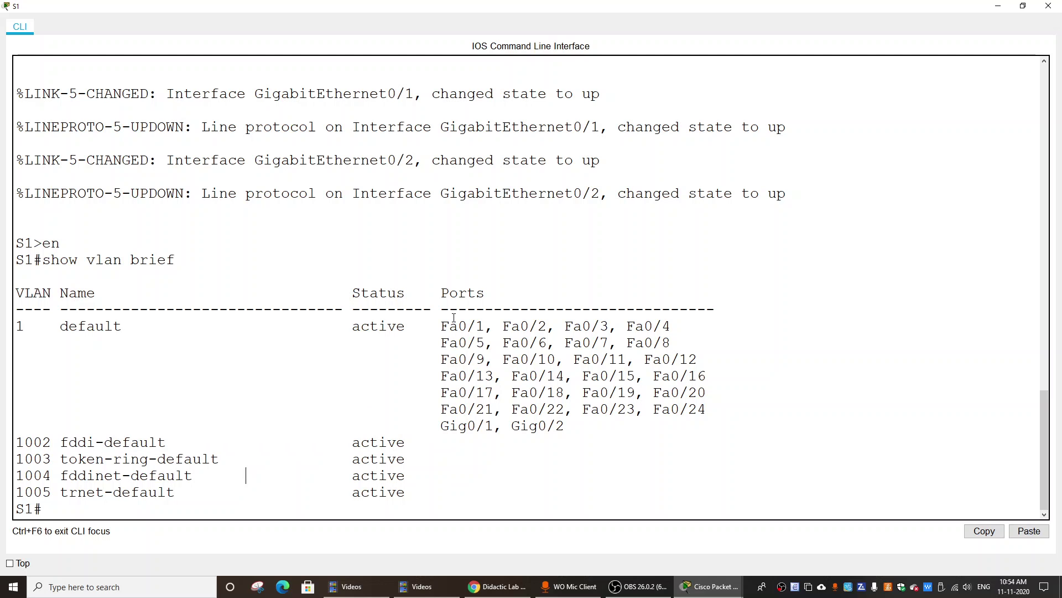
{"action": "left_click_drag", "start_coordinate": [450, 309], "coordinate": [718, 430]}
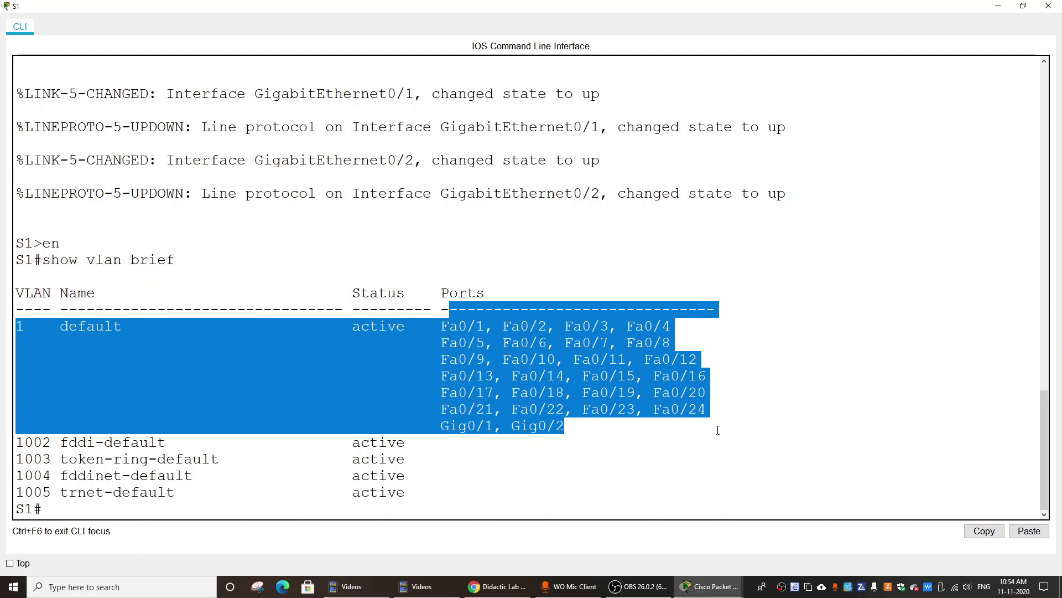
{"action": "left_click", "coordinate": [227, 355]}
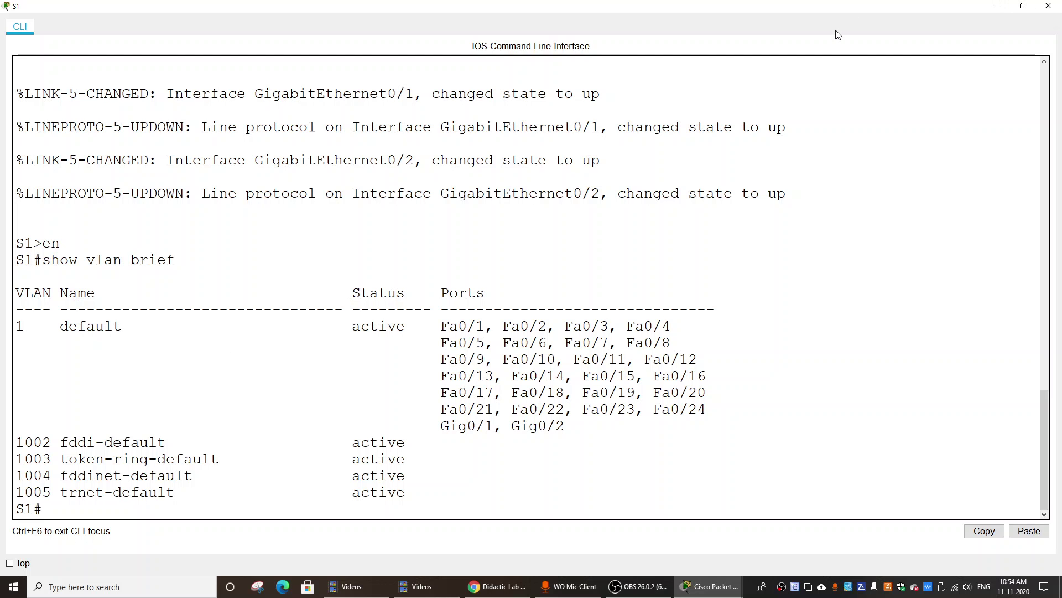
{"action": "key", "text": "alt+F4"}
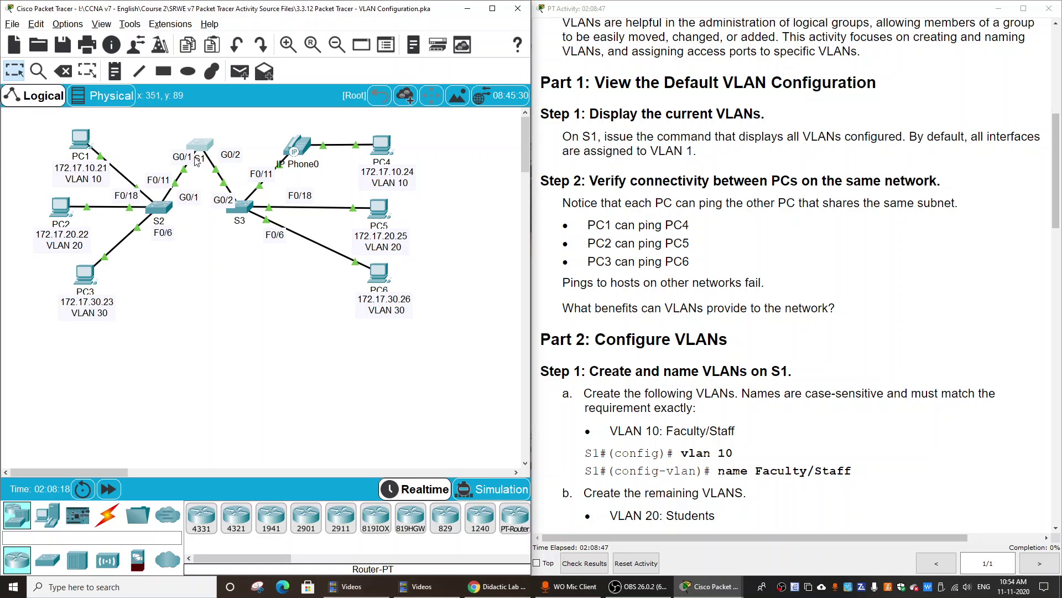
Copy PC4's IPv4 address from its IP configuration and close the PC4 window
{"action": "left_click", "coordinate": [382, 145]}
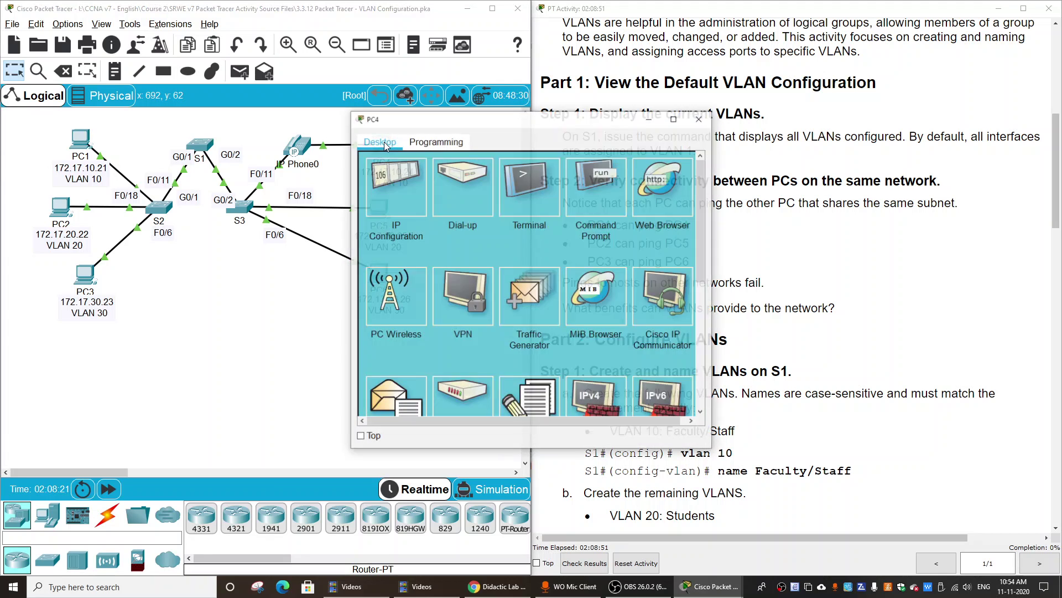
{"action": "left_click", "coordinate": [421, 195]}
{"action": "left_click_drag", "start_coordinate": [548, 227], "coordinate": [459, 225]}
{"action": "key", "text": "ctrl+c"}
{"action": "left_click", "coordinate": [700, 118]}
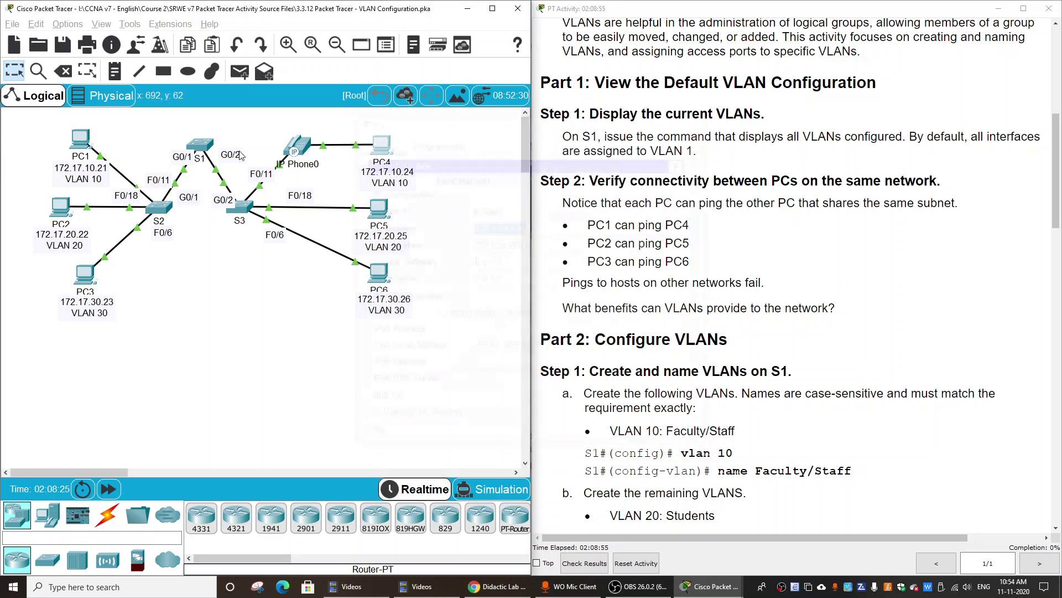
Ping PC4 at 172.17.10.24 from PC1's command prompt and minimize the PC1 window
{"action": "left_click", "coordinate": [80, 143]}
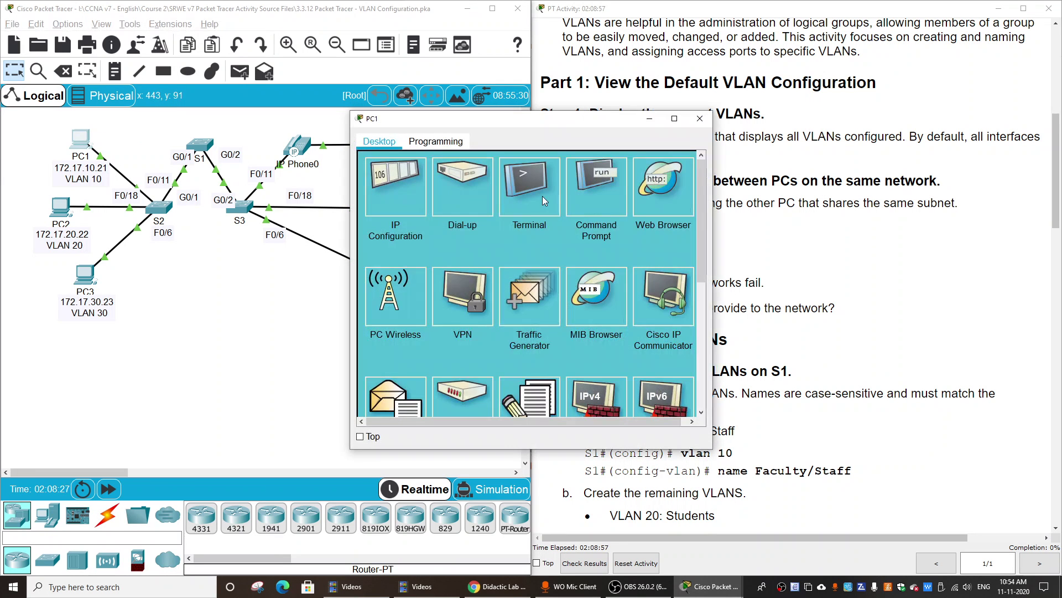
{"action": "left_click", "coordinate": [542, 196]}
{"action": "type", "text": "ping"}
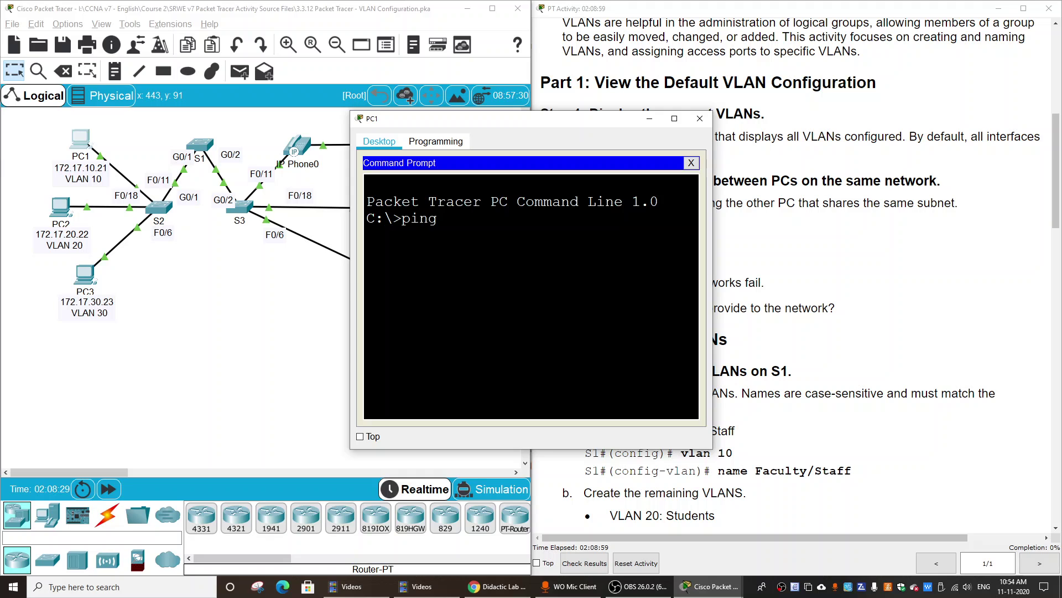
{"action": "right_click", "coordinate": [456, 218]}
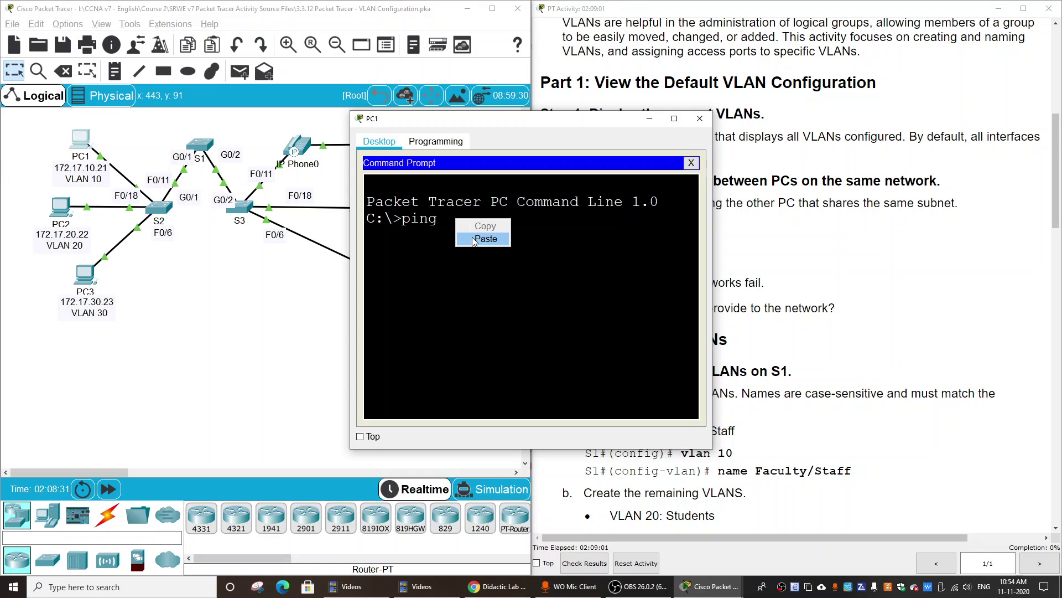
{"action": "left_click", "coordinate": [484, 238]}
{"action": "key", "text": "Return"}
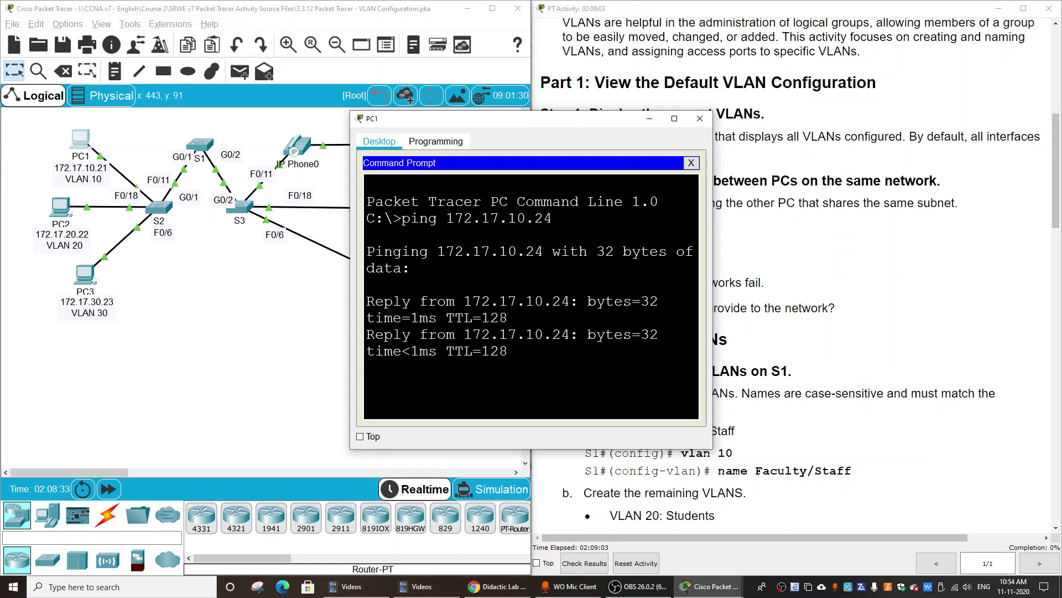
{"action": "left_click_drag", "start_coordinate": [350, 277], "coordinate": [242, 277]}
{"action": "left_click", "coordinate": [650, 118]}
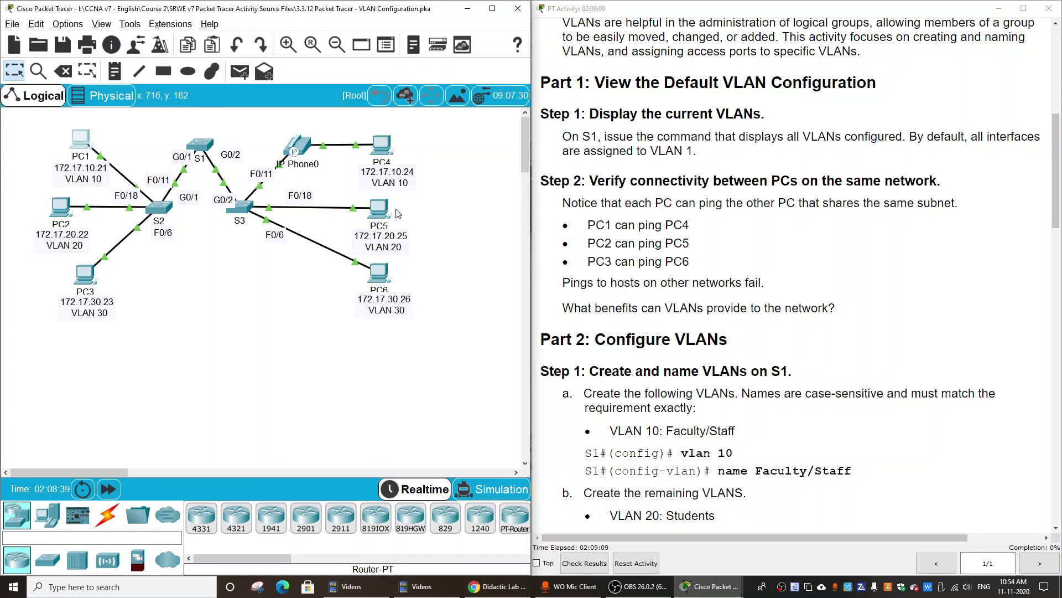
Review the activity instructions on PC connectivity, VLAN benefits and the VLAN numbers and names required on S1
{"action": "mouse_move", "coordinate": [390, 214]}
{"action": "scroll", "coordinate": [768, 268], "scroll_direction": "down", "scroll_amount": 2}
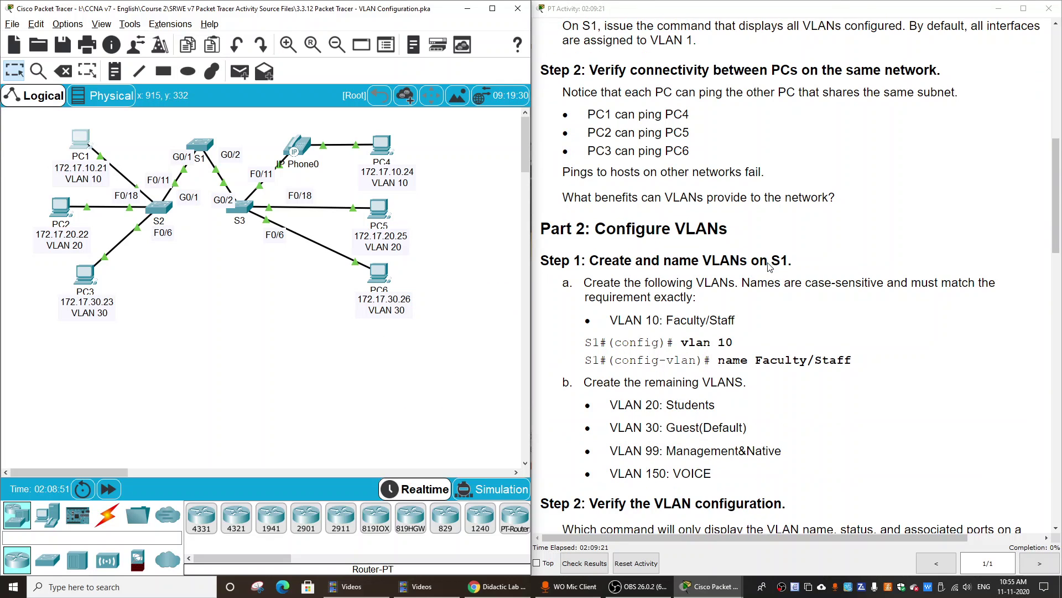
{"action": "scroll", "coordinate": [768, 267], "scroll_direction": "down", "scroll_amount": 1}
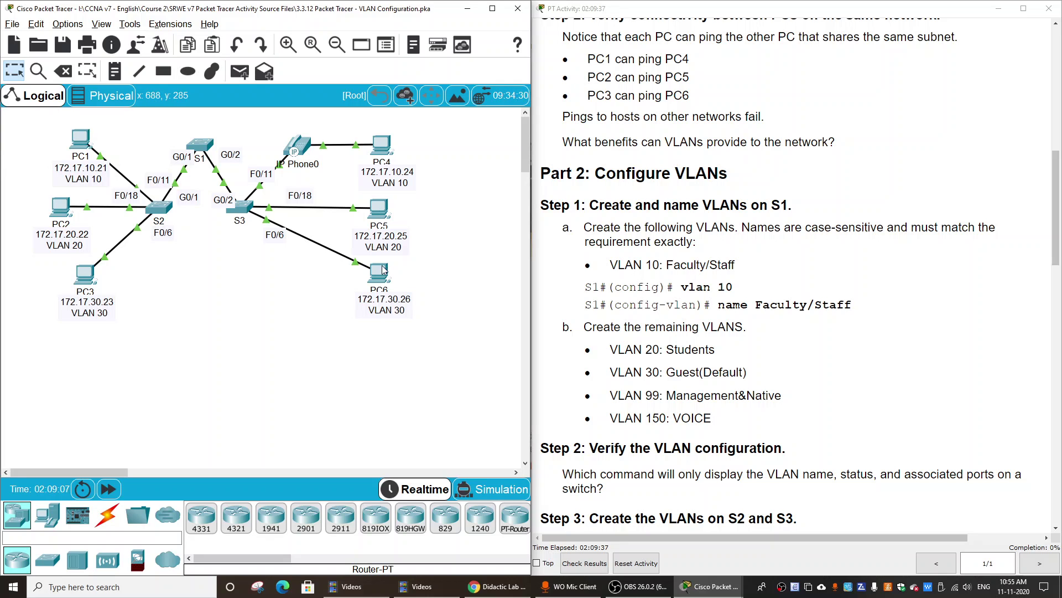
{"action": "mouse_move", "coordinate": [378, 277]}
{"action": "scroll", "coordinate": [751, 230], "scroll_direction": "down", "scroll_amount": 1}
{"action": "scroll", "coordinate": [751, 230], "scroll_direction": "up", "scroll_amount": 2}
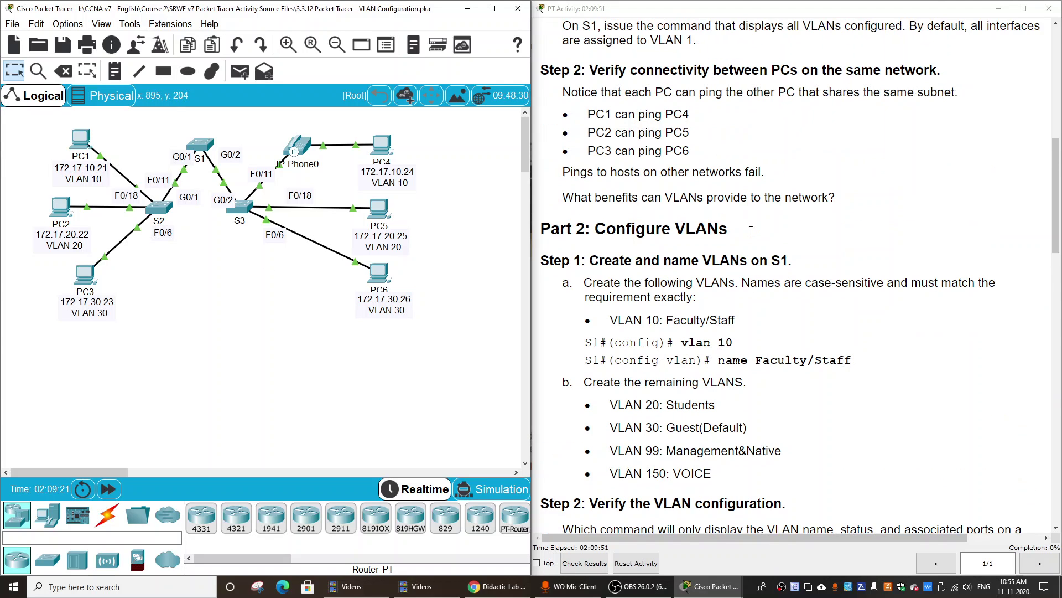
{"action": "left_click_drag", "start_coordinate": [581, 197], "coordinate": [842, 200]}
{"action": "left_click", "coordinate": [882, 269]}
{"action": "scroll", "coordinate": [882, 272], "scroll_direction": "up", "scroll_amount": 4}
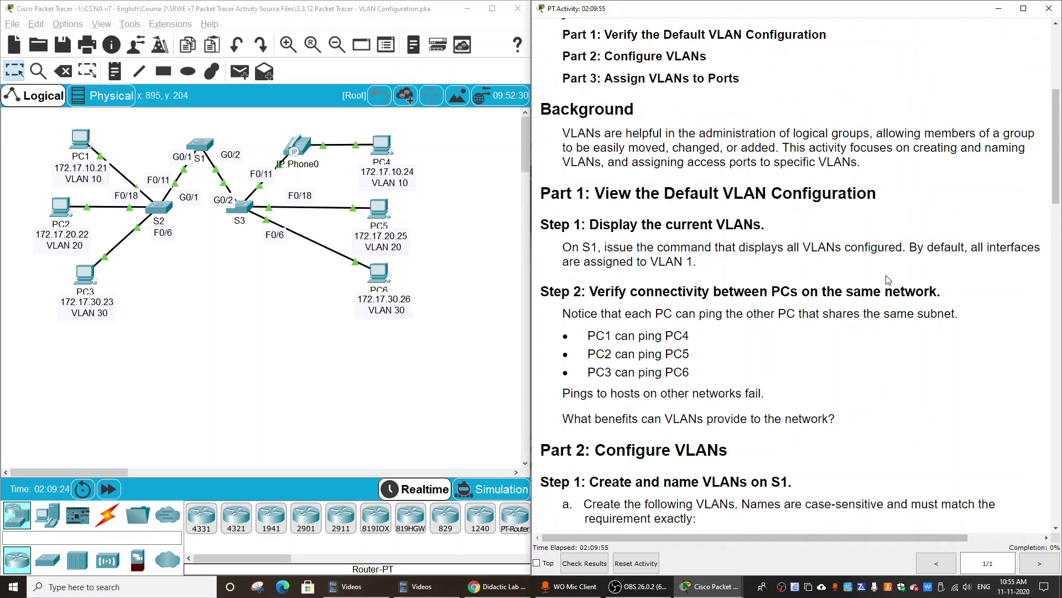
{"action": "scroll", "coordinate": [828, 308], "scroll_direction": "down", "scroll_amount": 1}
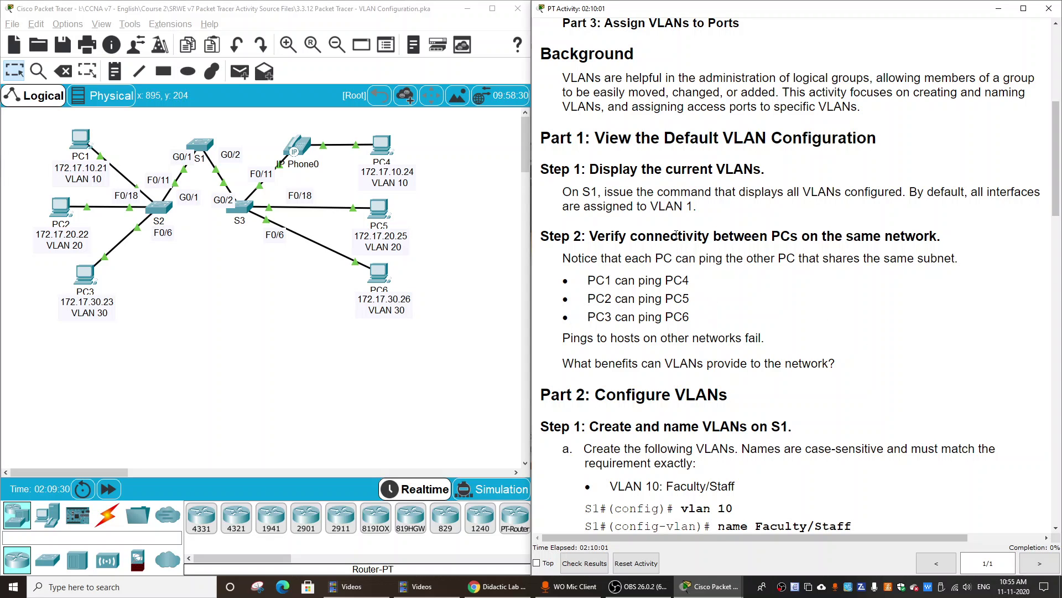
{"action": "scroll", "coordinate": [249, 253], "scroll_direction": "down", "scroll_amount": 3}
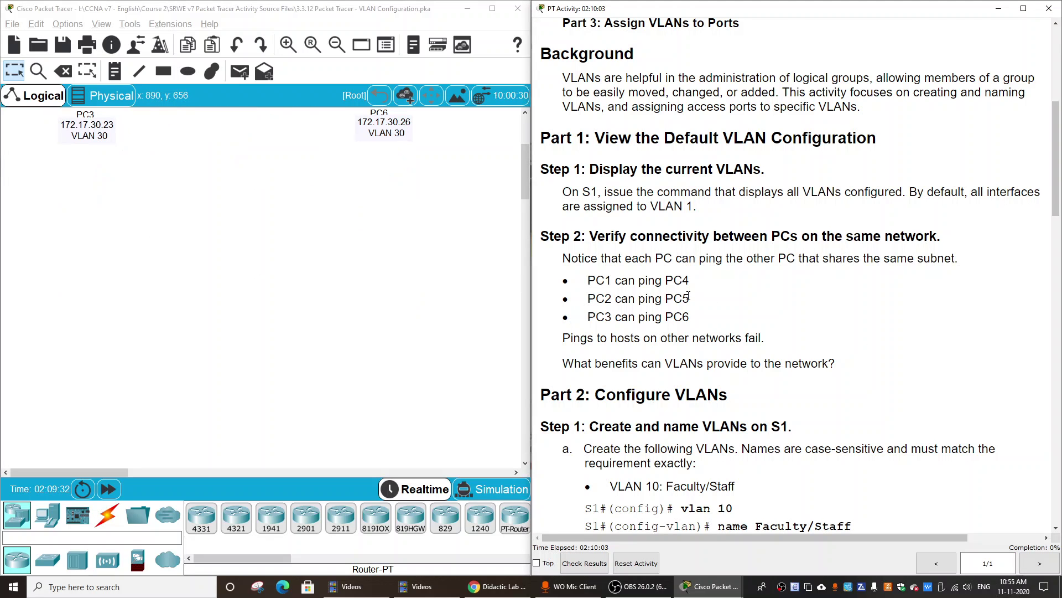
{"action": "scroll", "coordinate": [249, 253], "scroll_direction": "up", "scroll_amount": 3}
{"action": "scroll", "coordinate": [769, 322], "scroll_direction": "up", "scroll_amount": 1}
{"action": "scroll", "coordinate": [769, 323], "scroll_direction": "down", "scroll_amount": 7}
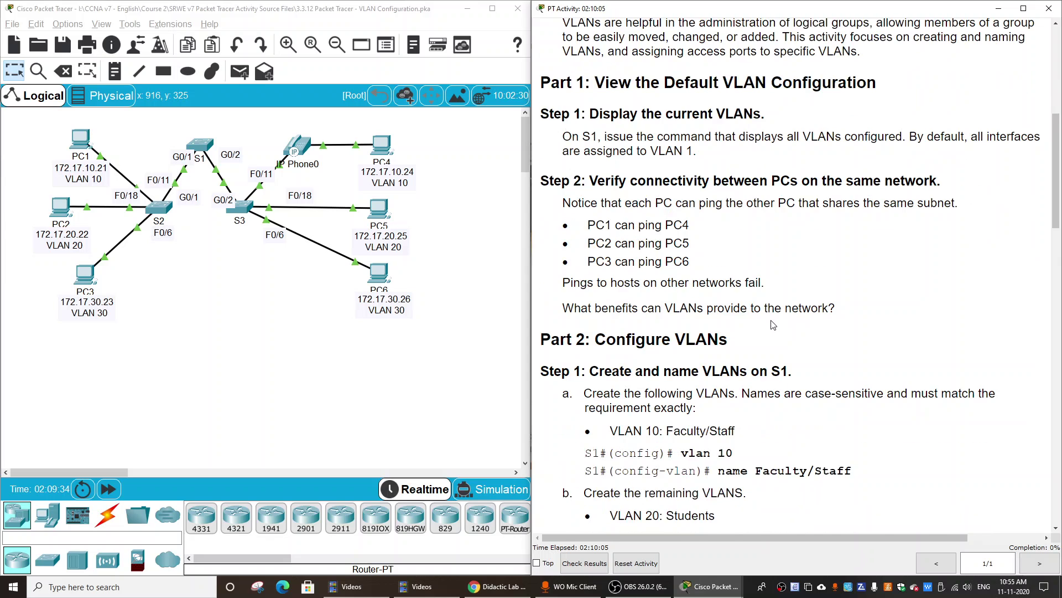
{"action": "scroll", "coordinate": [700, 227], "scroll_direction": "down", "scroll_amount": 1}
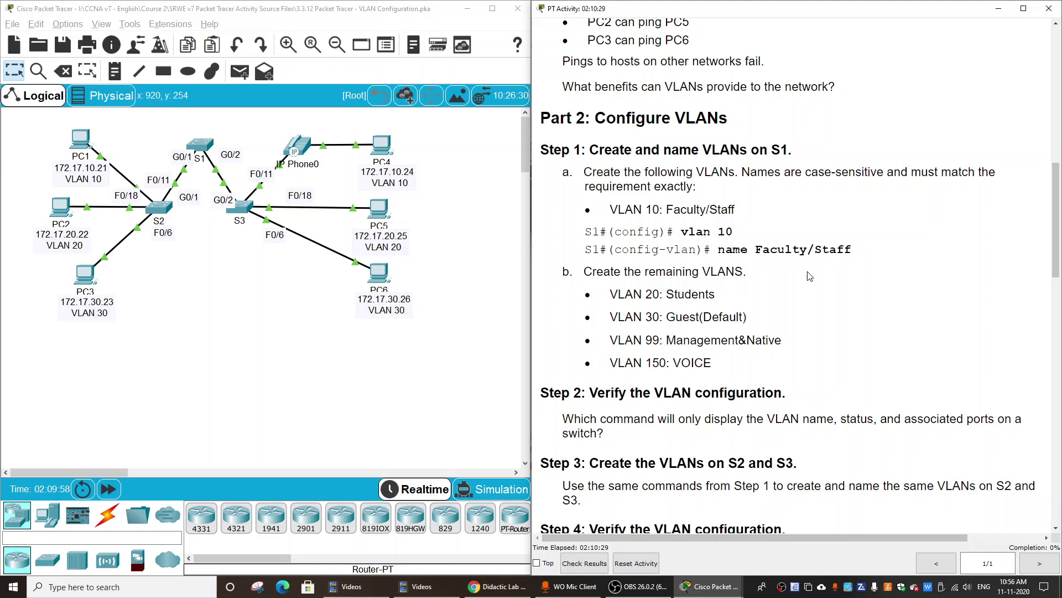
Open switch S1's command line in an enlarged window, enter global configuration mode and create VLAN 10
{"action": "left_click", "coordinate": [201, 147]}
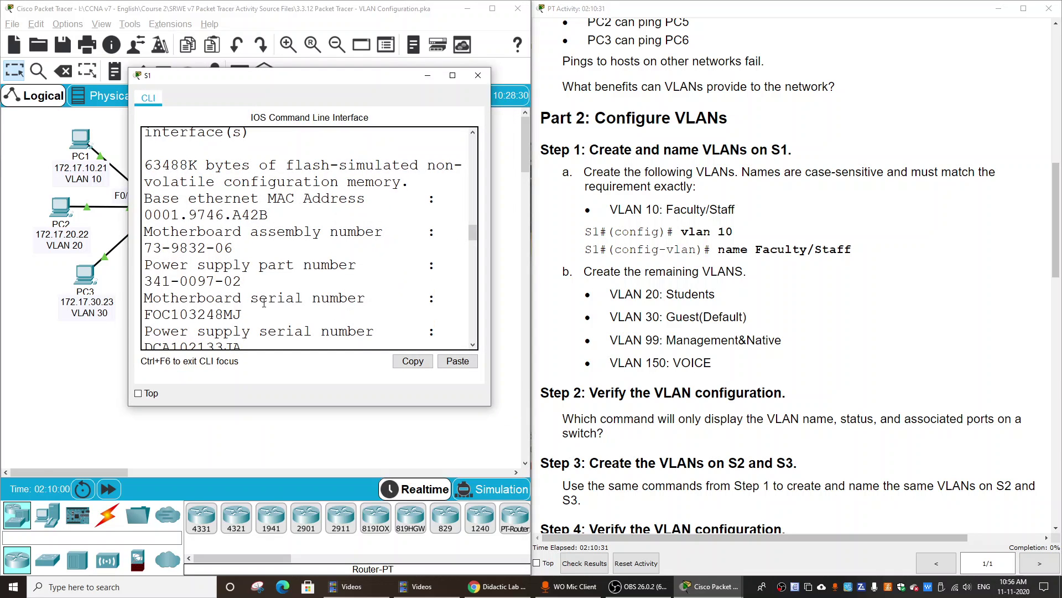
{"action": "left_click", "coordinate": [453, 75]}
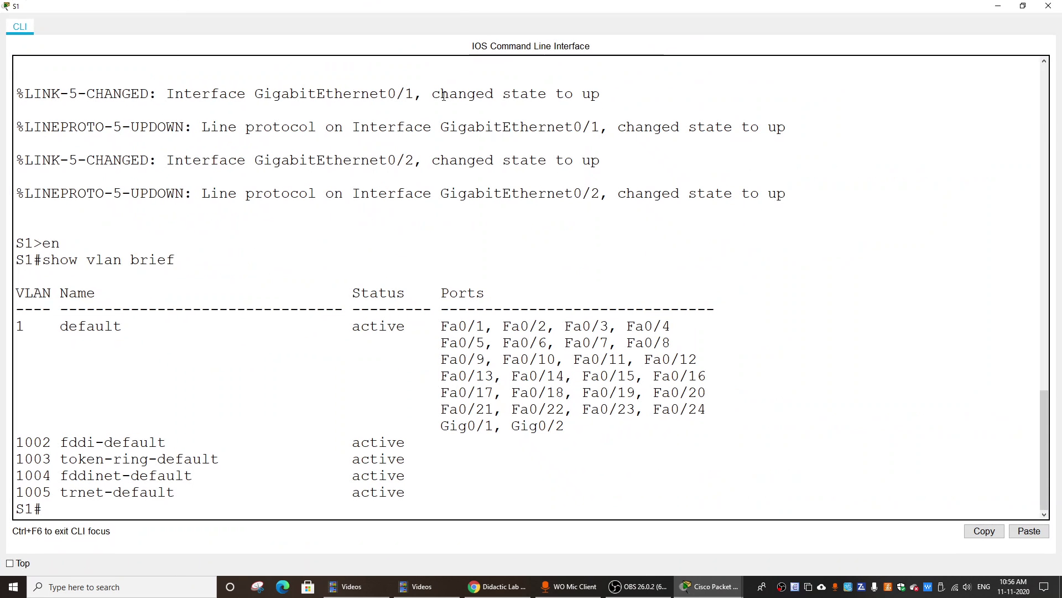
{"action": "key", "text": "Return"}
{"action": "key", "text": "Return"}
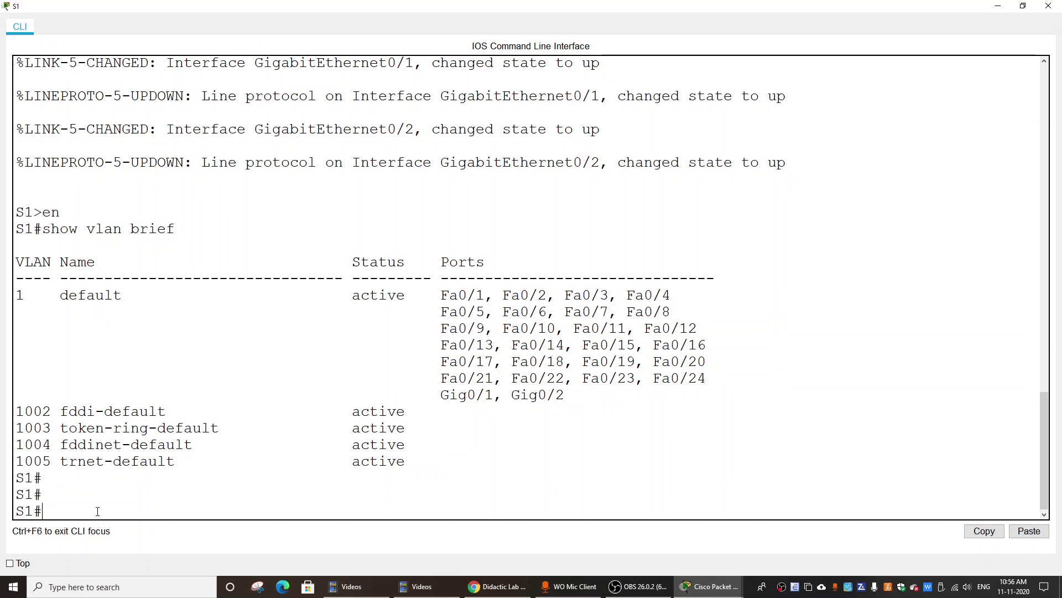
{"action": "type", "text": "conf t"}
{"action": "key", "text": "Return"}
{"action": "type", "text": "v"}
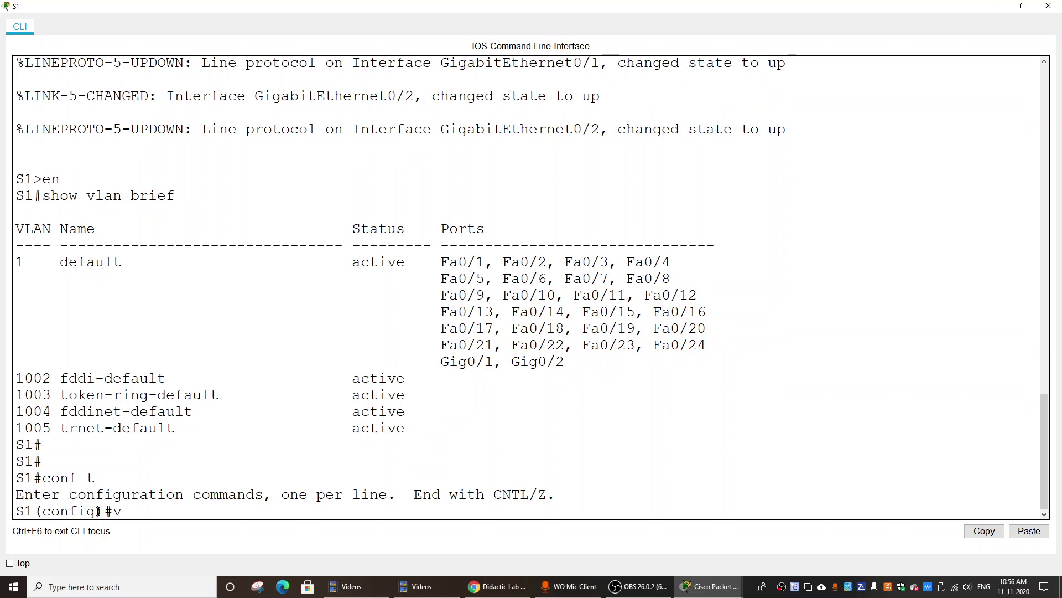
{"action": "type", "text": "lan 10"}
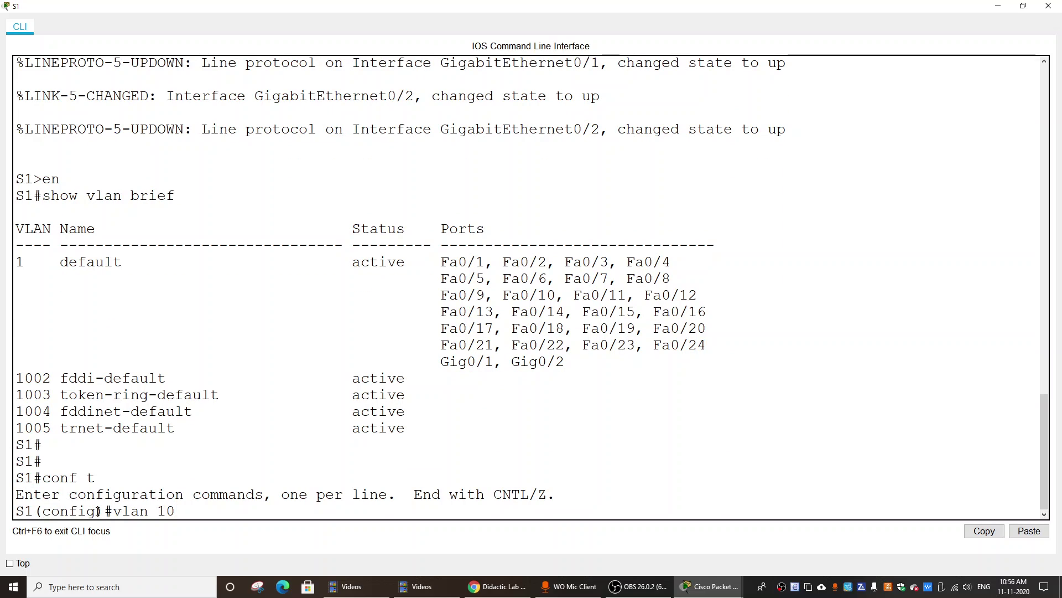
{"action": "key", "text": "Return"}
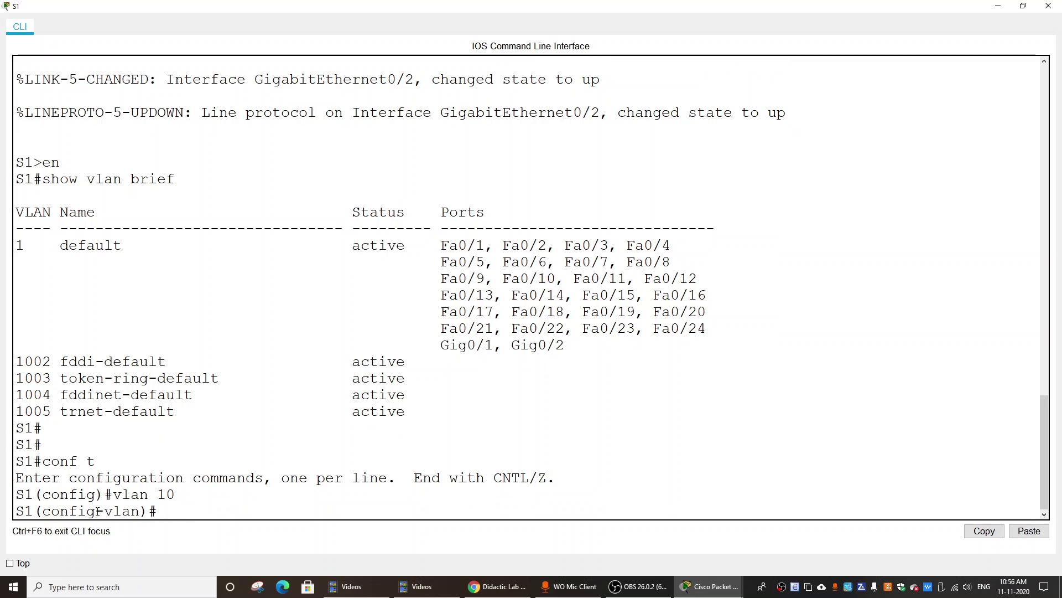
Name VLAN 10 Faculty/Staff on S1, copying the exact name from the activity instructions
{"action": "type", "text": "name"}
{"action": "key", "text": "alt+Tab"}
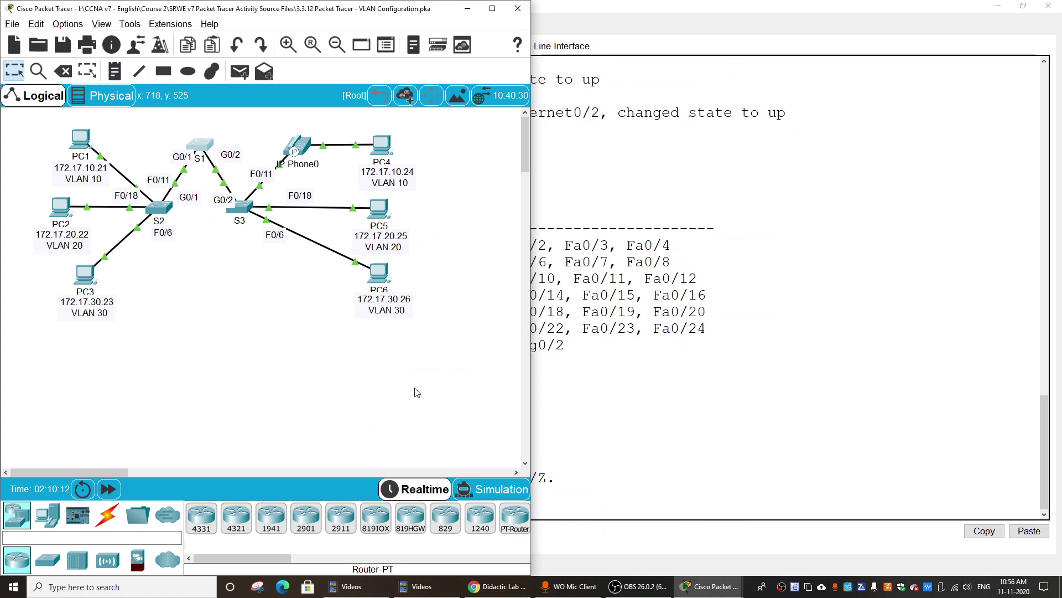
{"action": "left_click", "coordinate": [626, 549]}
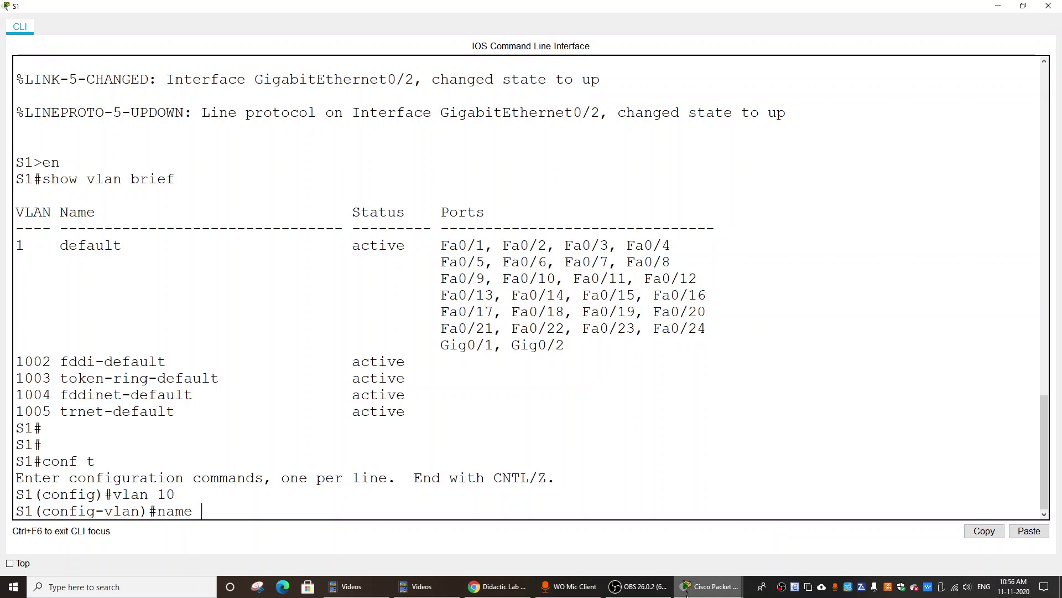
{"action": "mouse_move", "coordinate": [726, 592]}
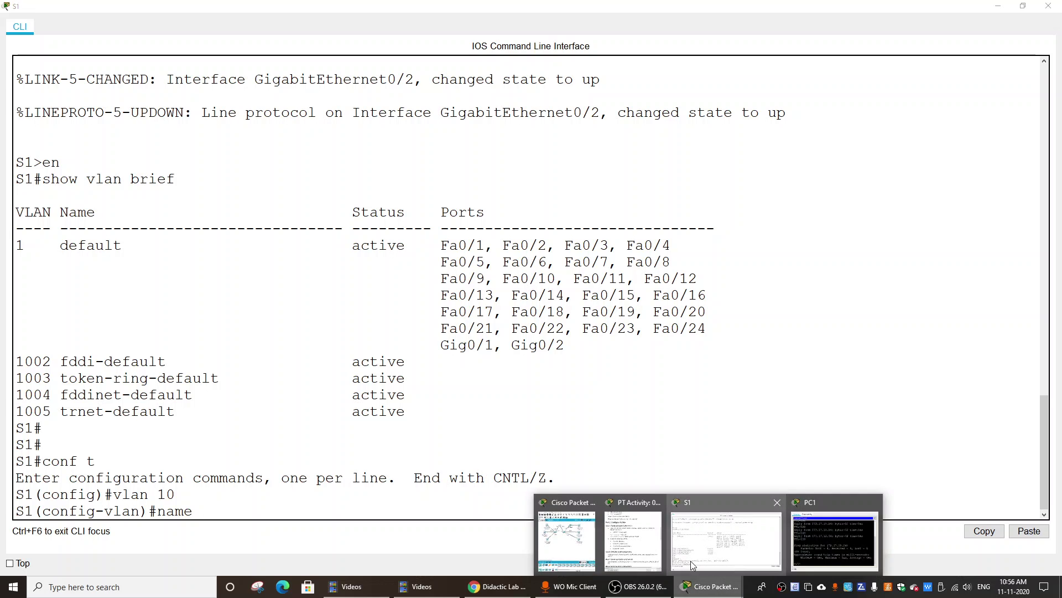
{"action": "left_click", "coordinate": [633, 539]}
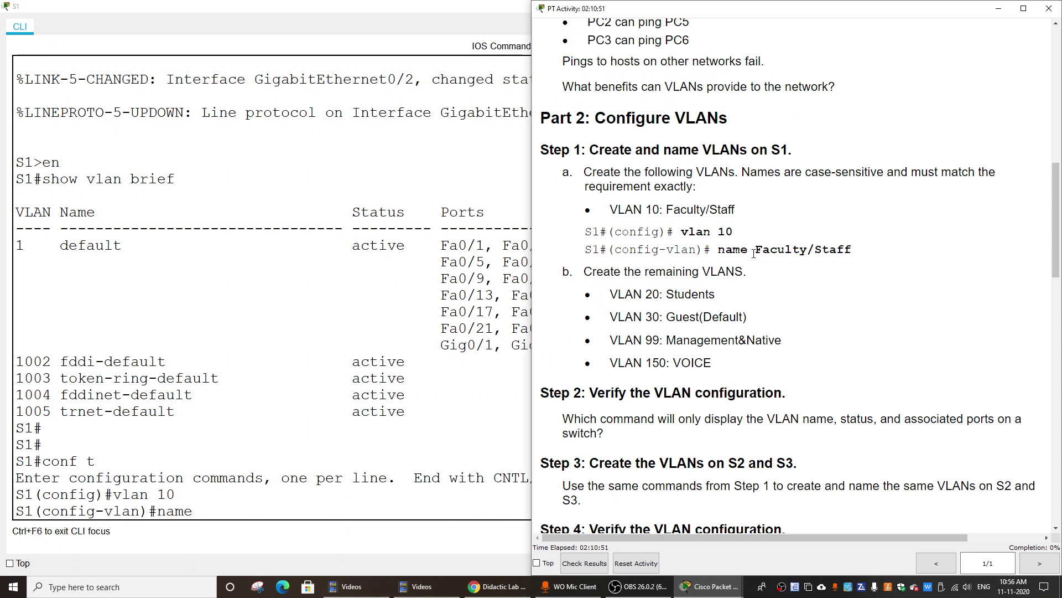
{"action": "left_click_drag", "start_coordinate": [758, 250], "coordinate": [855, 254]}
{"action": "key", "text": "ctrl+c"}
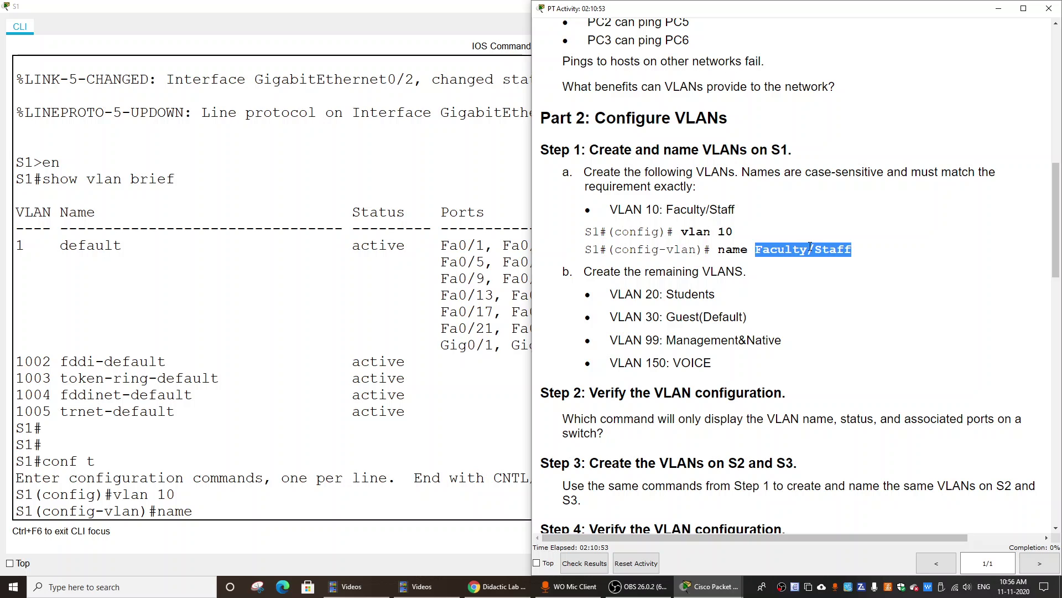
{"action": "left_click", "coordinate": [209, 504]}
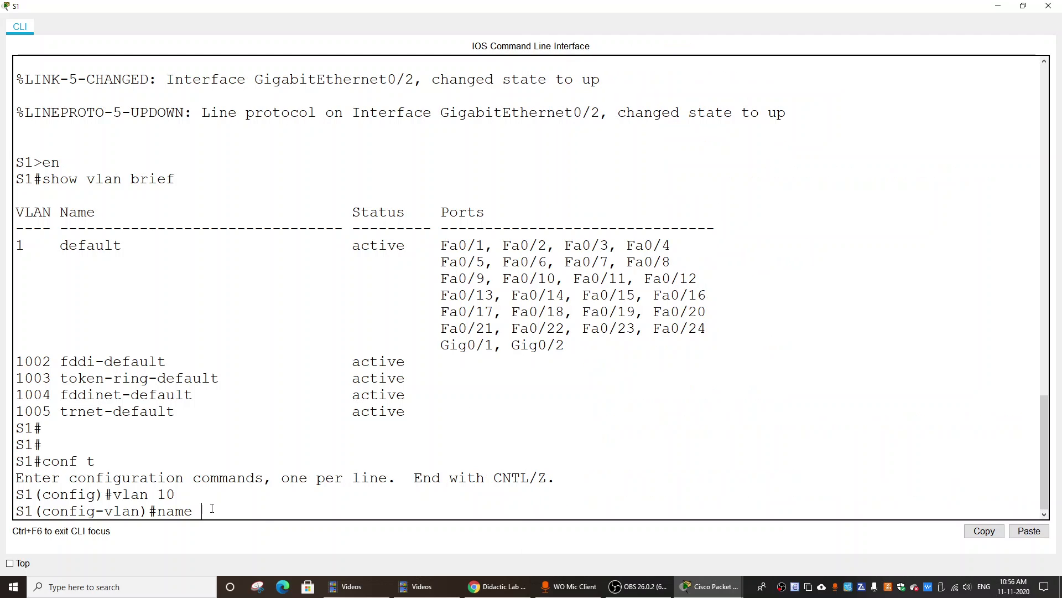
{"action": "right_click", "coordinate": [209, 508]}
{"action": "left_click", "coordinate": [239, 528]}
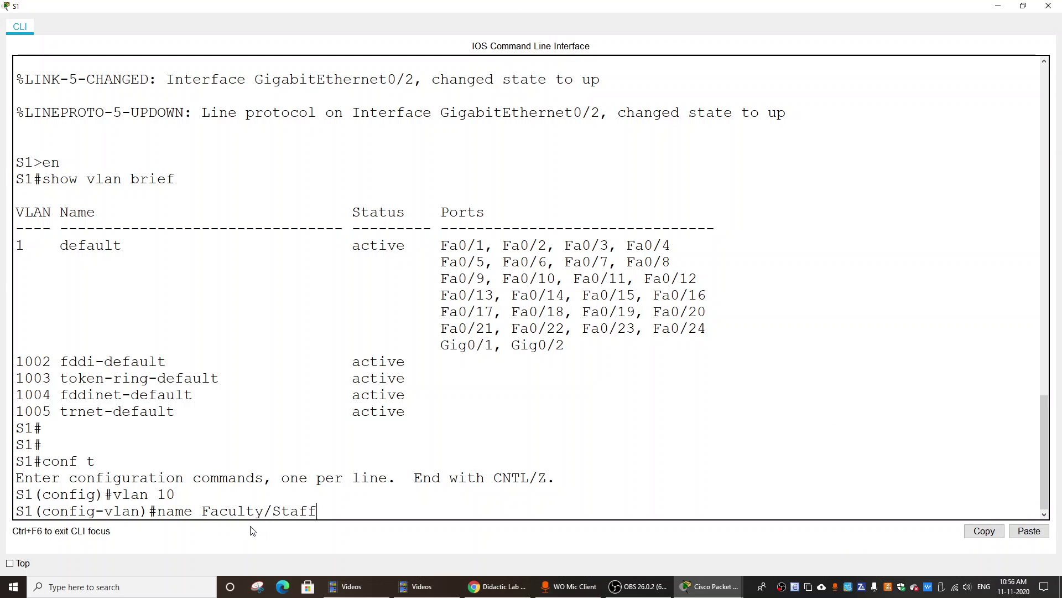
{"action": "left_click", "coordinate": [1029, 531]}
{"action": "key", "text": "BackSpace"}
{"action": "key", "text": "BackSpace"}
{"action": "key", "text": "BackSpace"}
{"action": "key", "text": "BackSpace"}
{"action": "key", "text": "BackSpace"}
{"action": "key", "text": "BackSpace"}
{"action": "key", "text": "BackSpace"}
{"action": "key", "text": "BackSpace"}
{"action": "key", "text": "BackSpace"}
{"action": "key", "text": "BackSpace"}
{"action": "key", "text": "BackSpace"}
{"action": "key", "text": "BackSpace"}
{"action": "key", "text": "BackSpace"}
{"action": "key", "text": "Return"}
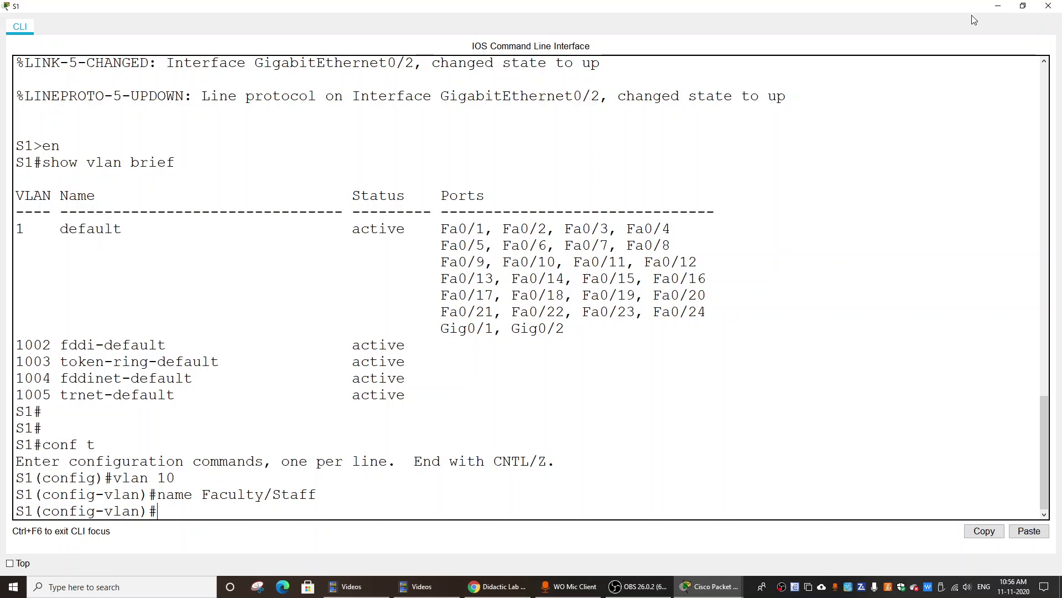
Restore the S1 window beside the instructions and review the numbers and names of the remaining VLANs 20, 30, 99 and 150
{"action": "left_click", "coordinate": [1022, 6]}
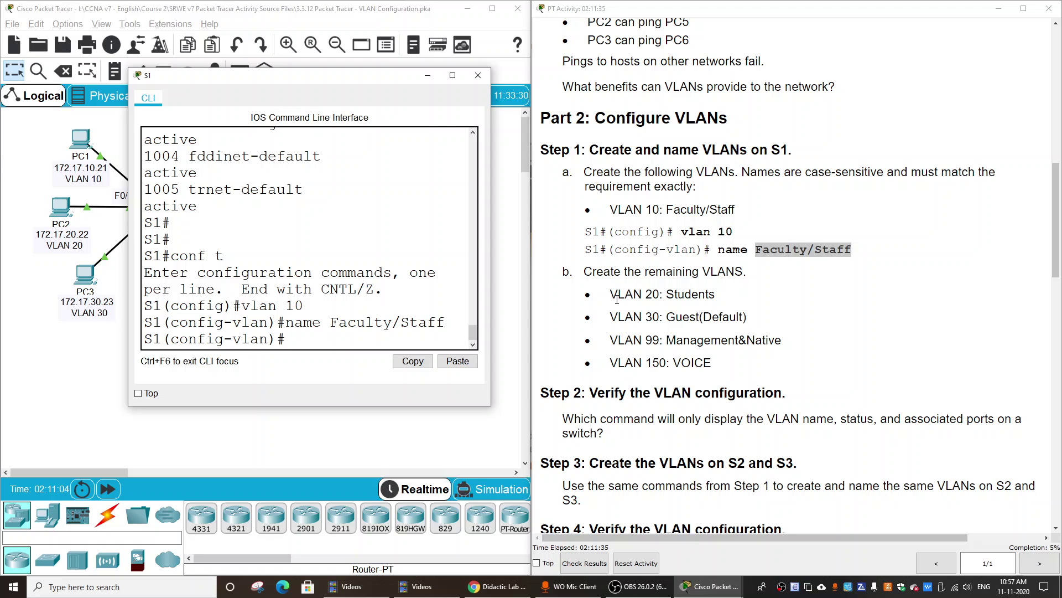
{"action": "left_click_drag", "start_coordinate": [611, 294], "coordinate": [780, 371]}
{"action": "left_click", "coordinate": [593, 332]}
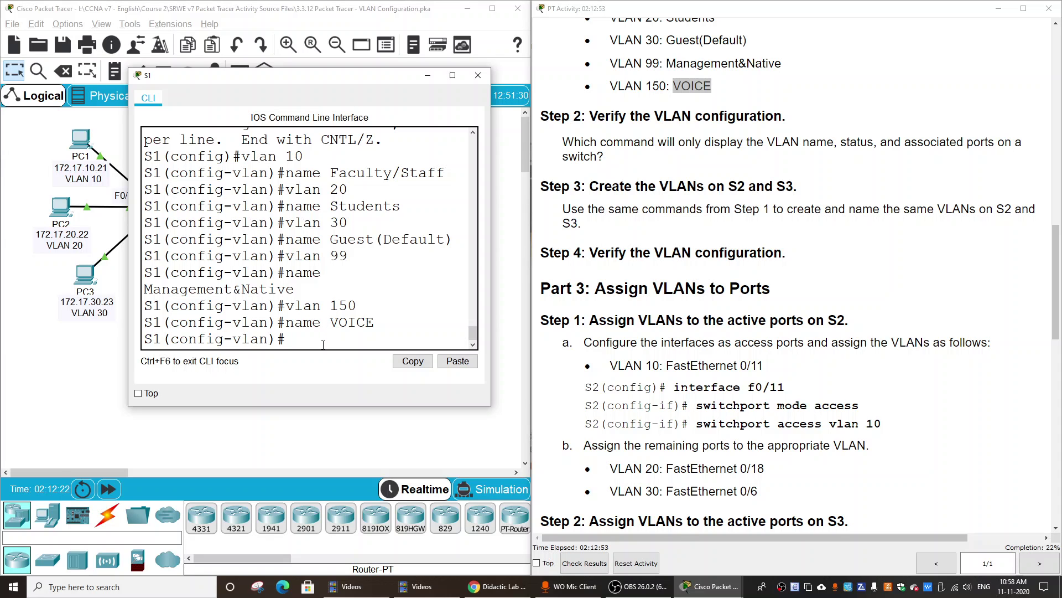
Enlarge the S1 window, run show vlan brief from VLAN configuration mode and examine the entries for VLANs 10 to 150
{"action": "left_click", "coordinate": [452, 76]}
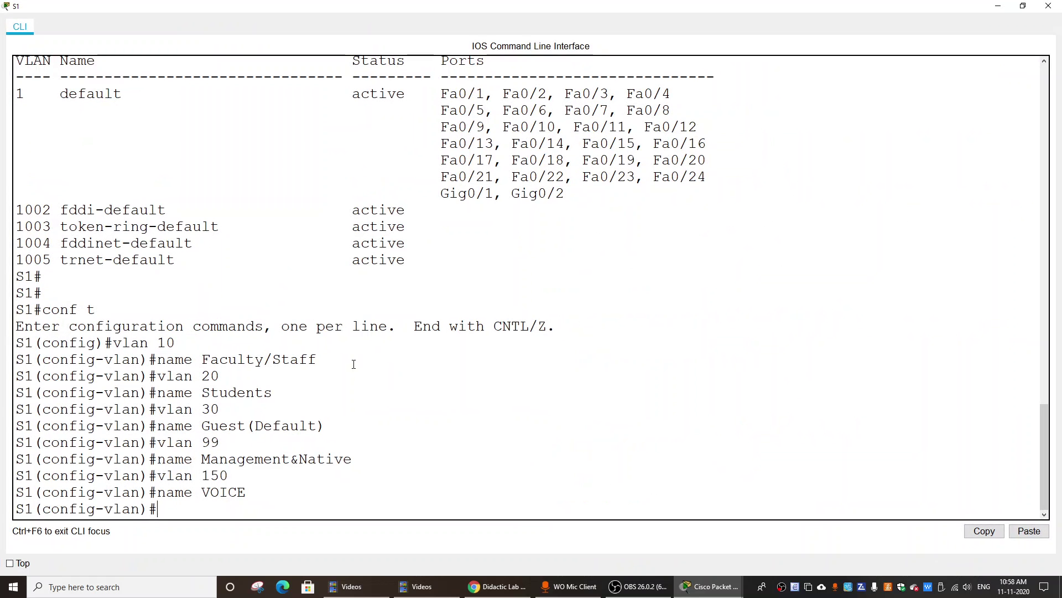
{"action": "type", "text": "do "}
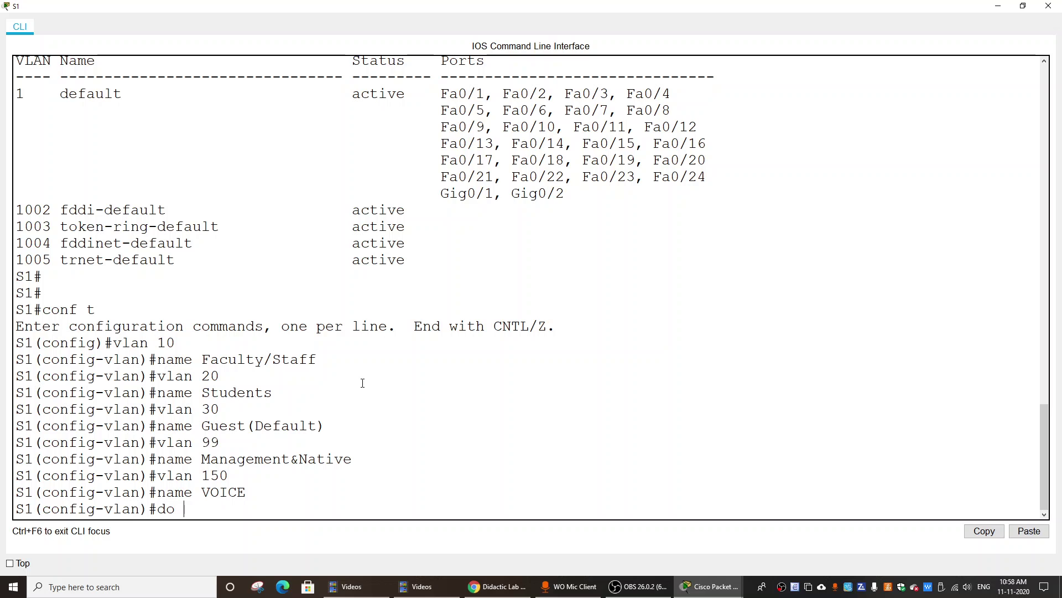
{"action": "type", "text": "show vlan brieg"}
{"action": "key", "text": "BackSpace"}
{"action": "type", "text": "f"}
{"action": "key", "text": "Return"}
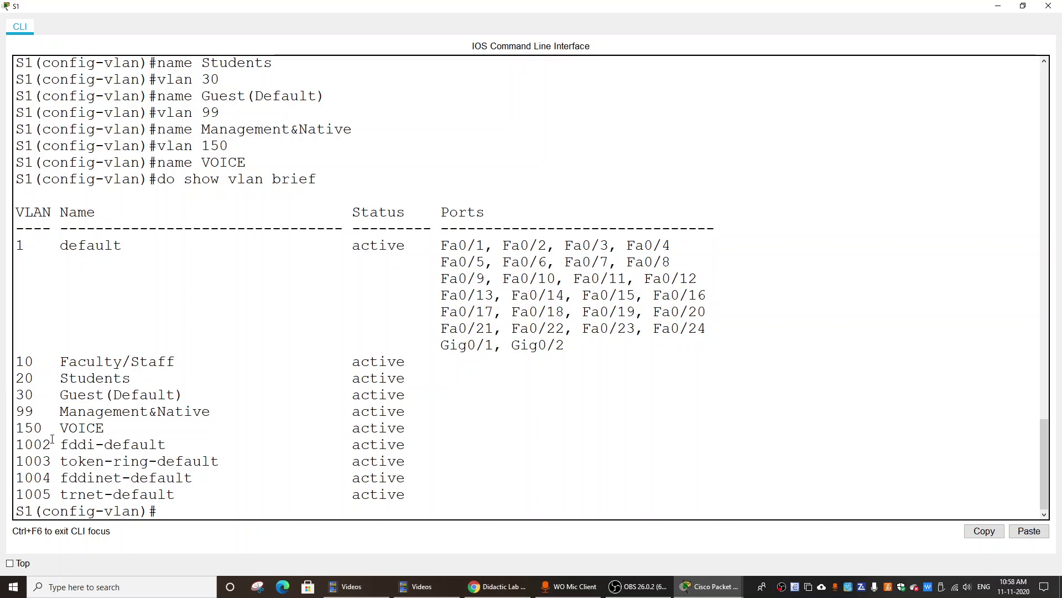
{"action": "left_click_drag", "start_coordinate": [15, 361], "coordinate": [454, 424]}
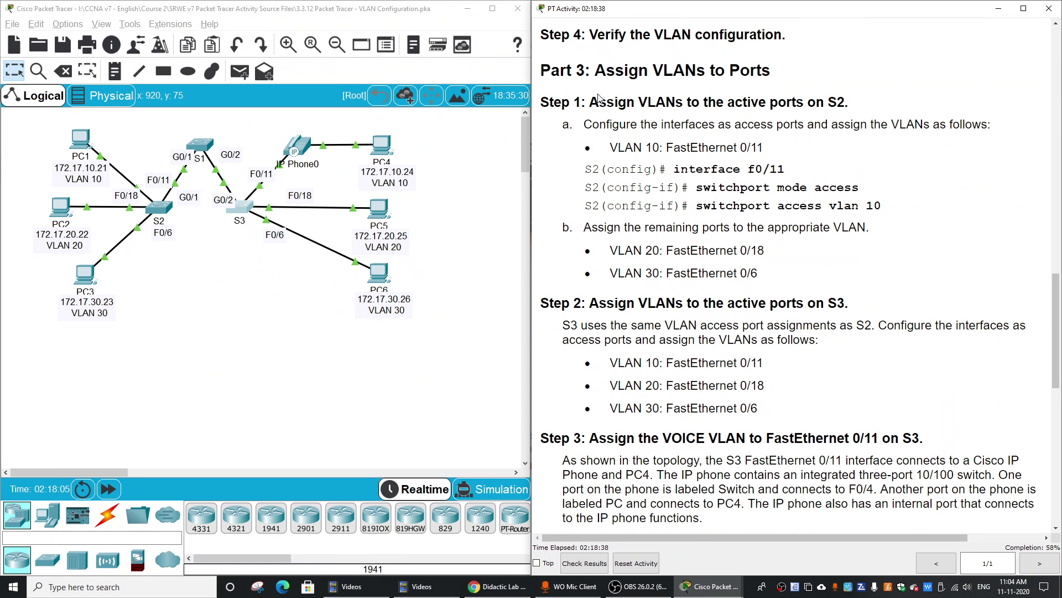
Review the Part 3 instructions on configuring S2's interface f0/11 as an access port for VLAN 10
{"action": "scroll", "coordinate": [598, 98], "scroll_direction": "down", "scroll_amount": 1}
{"action": "scroll", "coordinate": [597, 98], "scroll_direction": "up", "scroll_amount": 1}
{"action": "left_click_drag", "start_coordinate": [676, 169], "coordinate": [799, 172]}
{"action": "left_click", "coordinate": [764, 173]}
Try to move the F0/11 and F0/18 labels near S2 and the PC1 device in the topology
{"action": "left_click", "coordinate": [164, 184]}
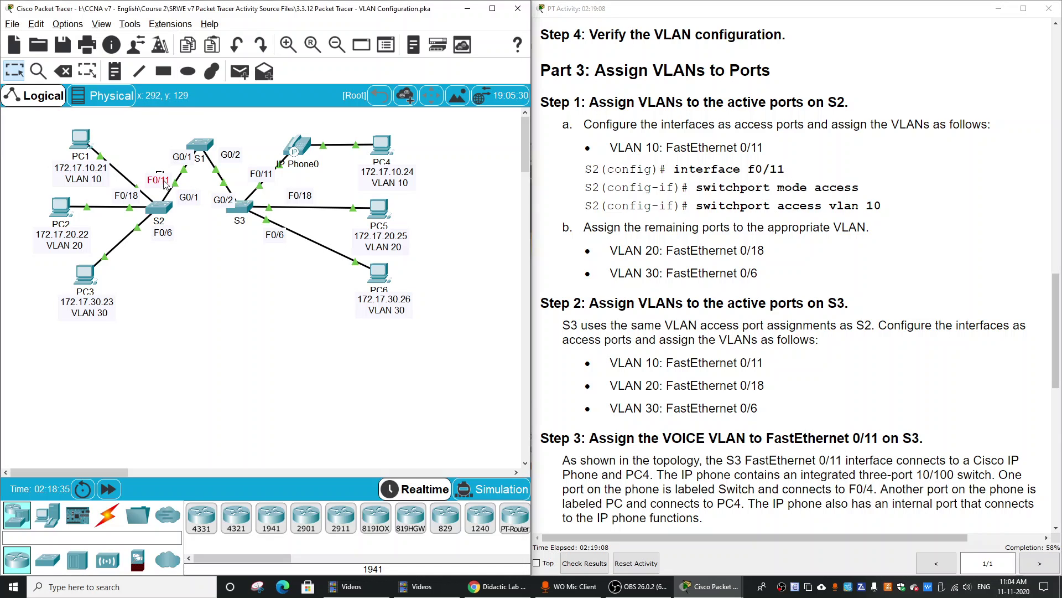
{"action": "left_click_drag", "start_coordinate": [164, 184], "coordinate": [185, 201]}
{"action": "left_click_drag", "start_coordinate": [140, 176], "coordinate": [131, 204]}
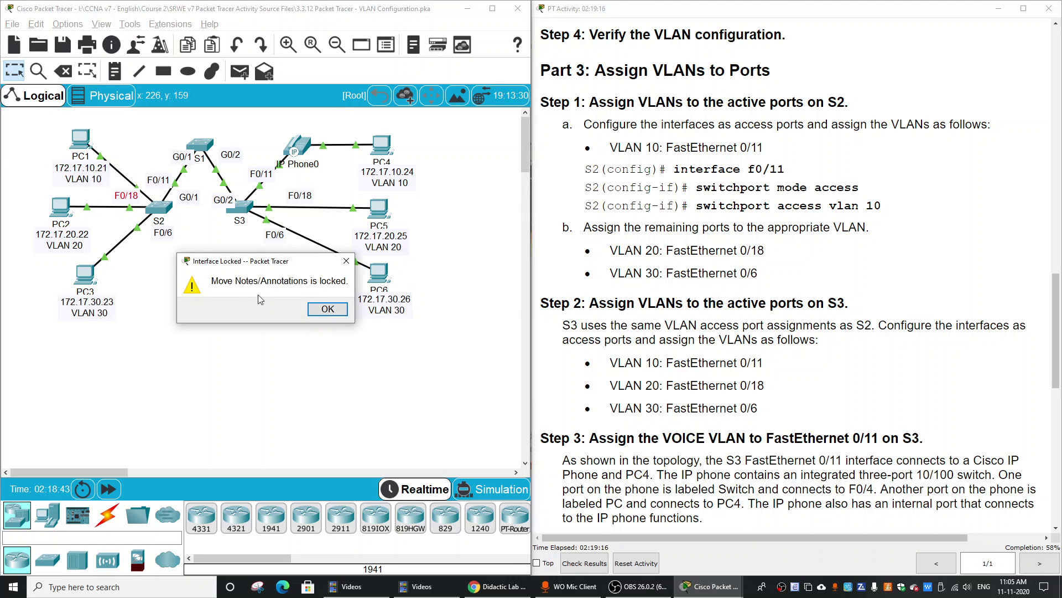
{"action": "left_click", "coordinate": [326, 309]}
{"action": "left_click_drag", "start_coordinate": [80, 139], "coordinate": [125, 137]}
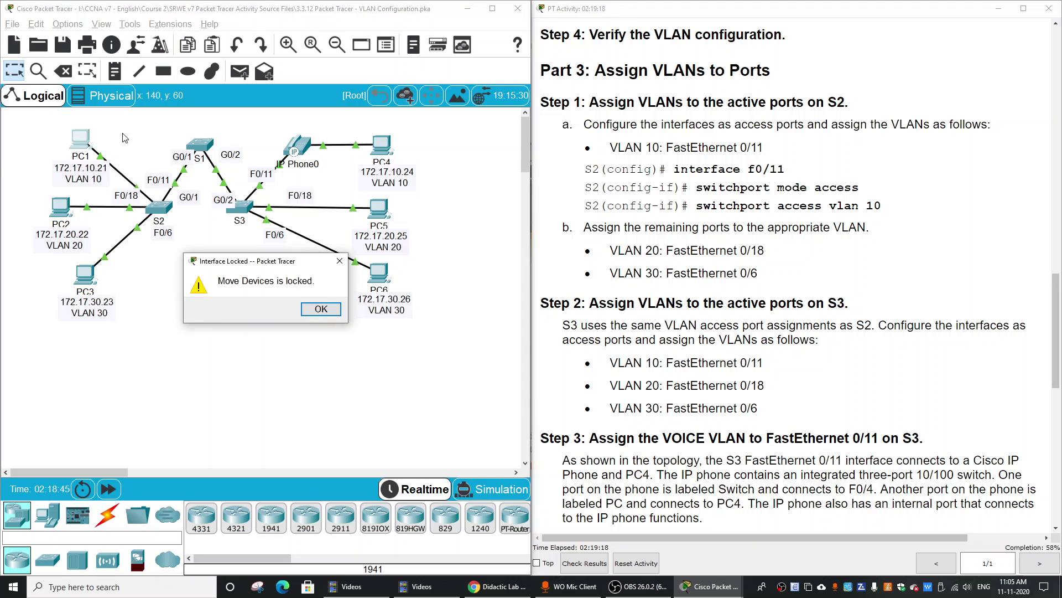
{"action": "left_click", "coordinate": [327, 311]}
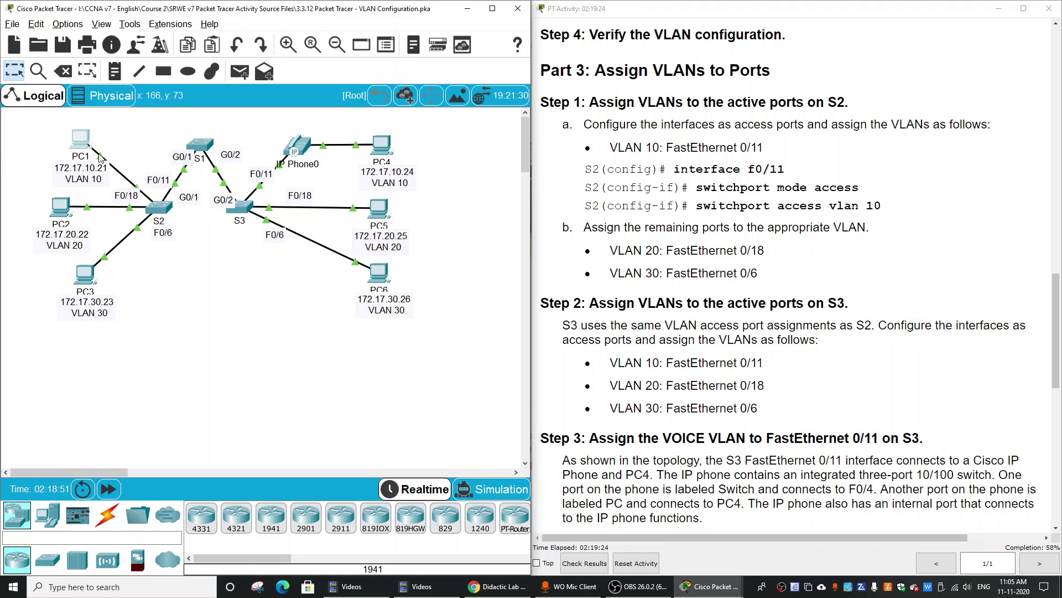
Open switch S2's command line, exit VLAN configuration and enter interface configuration for f0/11
{"action": "left_click", "coordinate": [158, 209]}
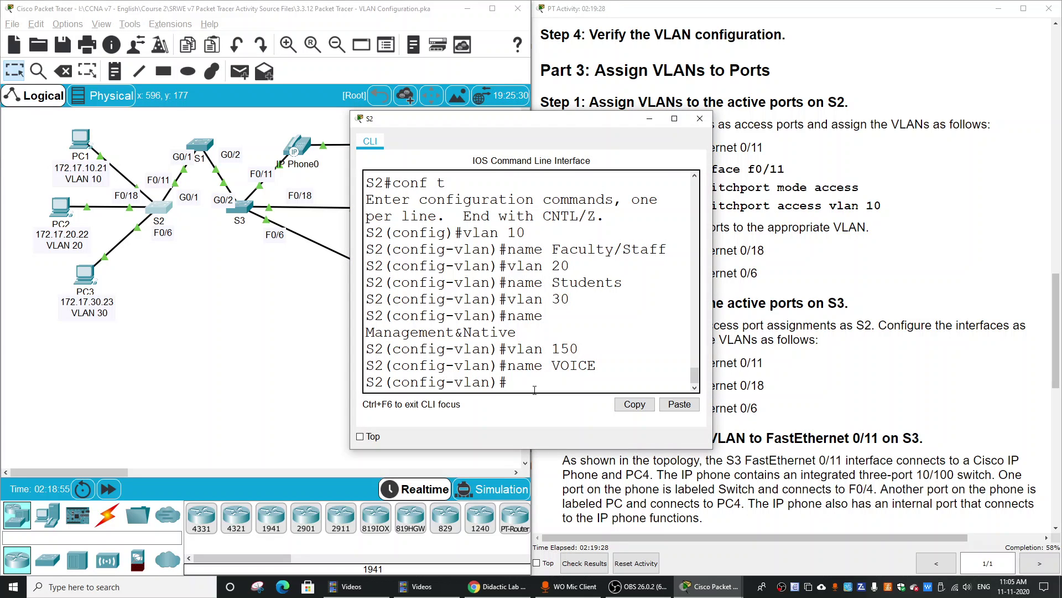
{"action": "type", "text": "i"}
{"action": "type", "text": "exit"}
{"action": "key", "text": "Return"}
{"action": "type", "text": "int "}
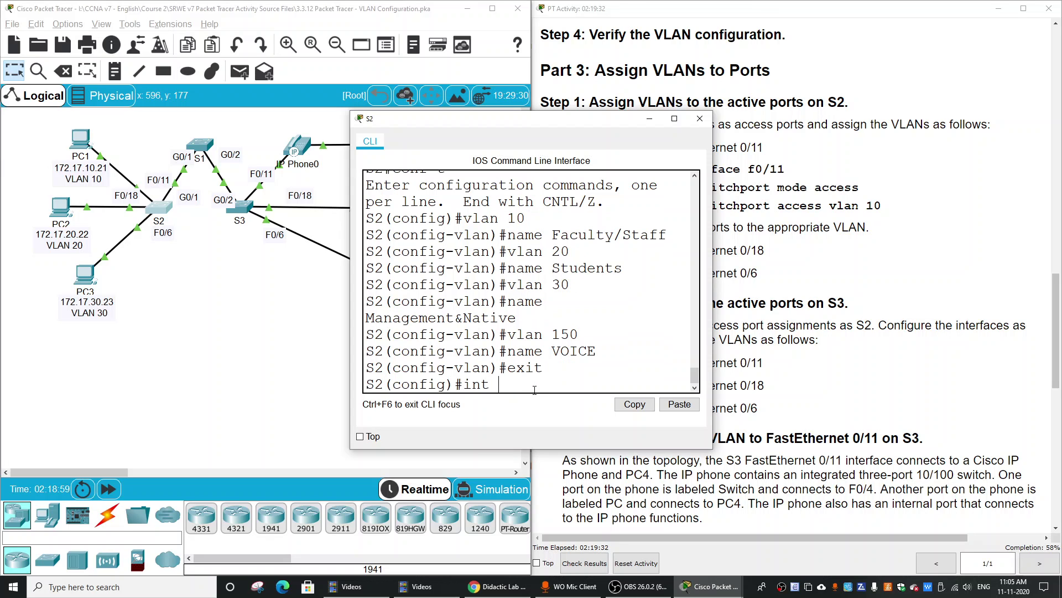
{"action": "type", "text": "f0/11"}
{"action": "key", "text": "Return"}
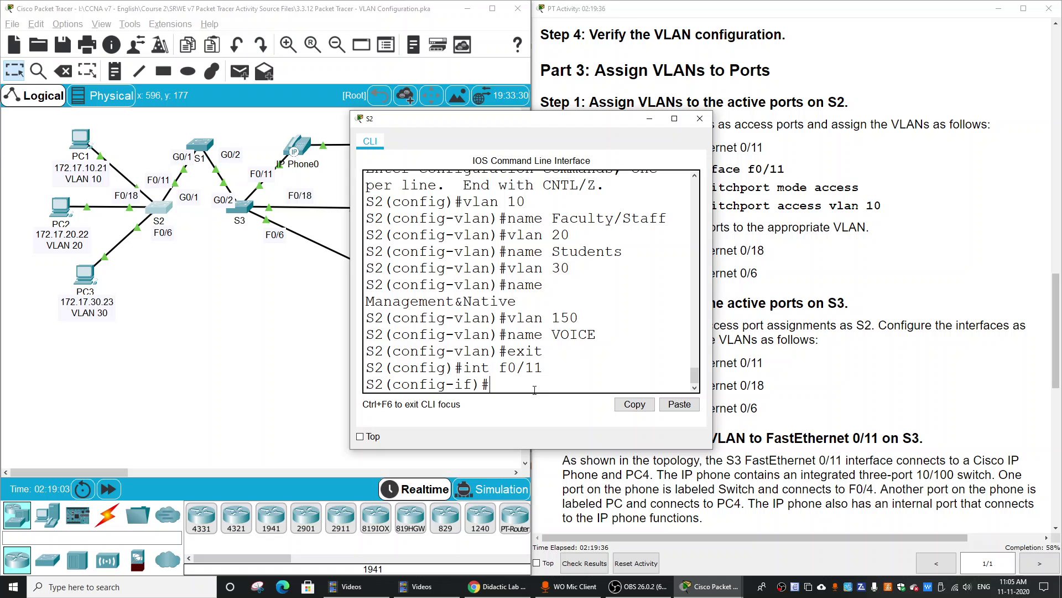
Shut down interface f0/11 on S2, then re-enable it with no shut
{"action": "type", "text": "shut"}
{"action": "key", "text": "Return"}
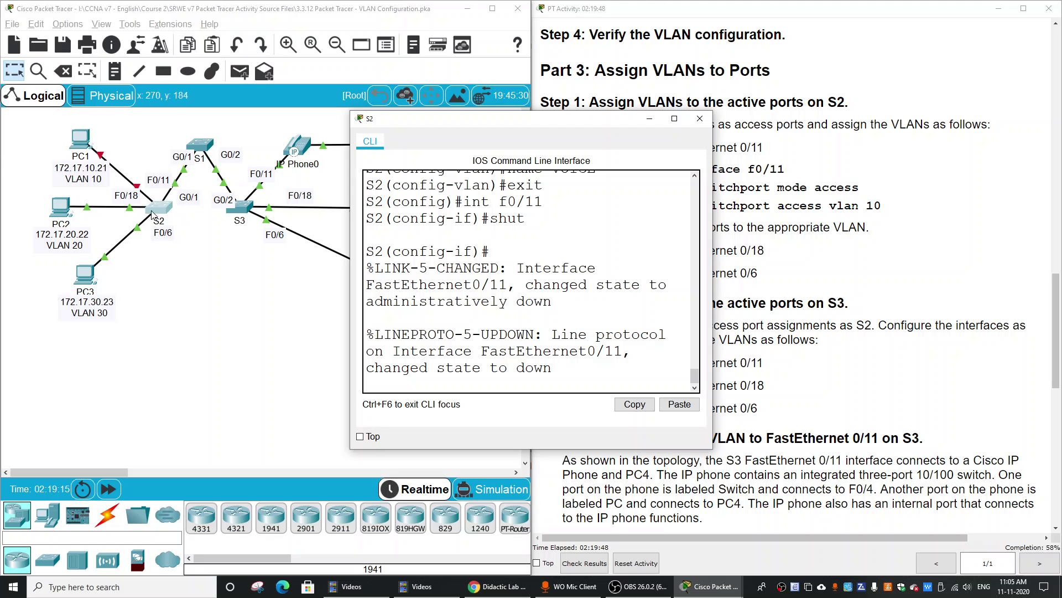
{"action": "key", "text": "Return"}
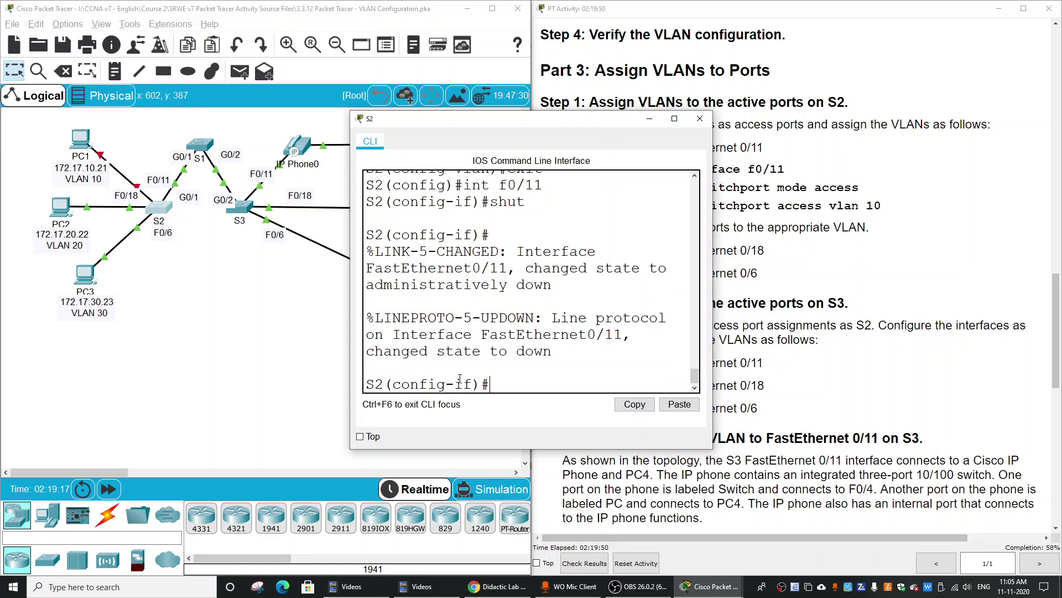
{"action": "type", "text": "no shut"}
{"action": "key", "text": "Return"}
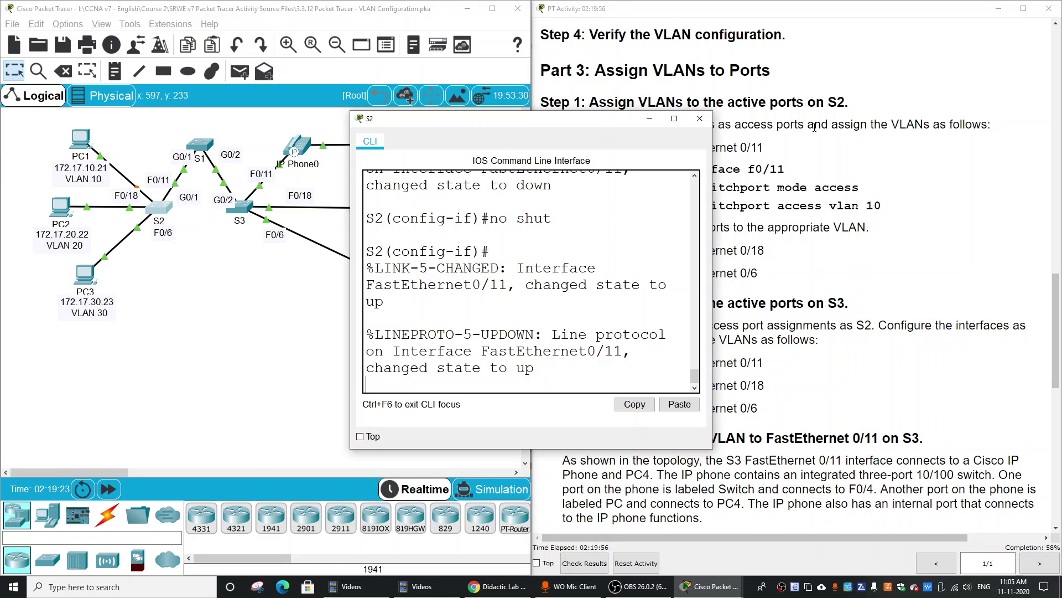
Move the S2 window off the instructions, set f0/11 to switchport mode access, and reposition the window so S2's links are uncovered
{"action": "left_click_drag", "start_coordinate": [594, 123], "coordinate": [341, 98]}
{"action": "key", "text": "Return"}
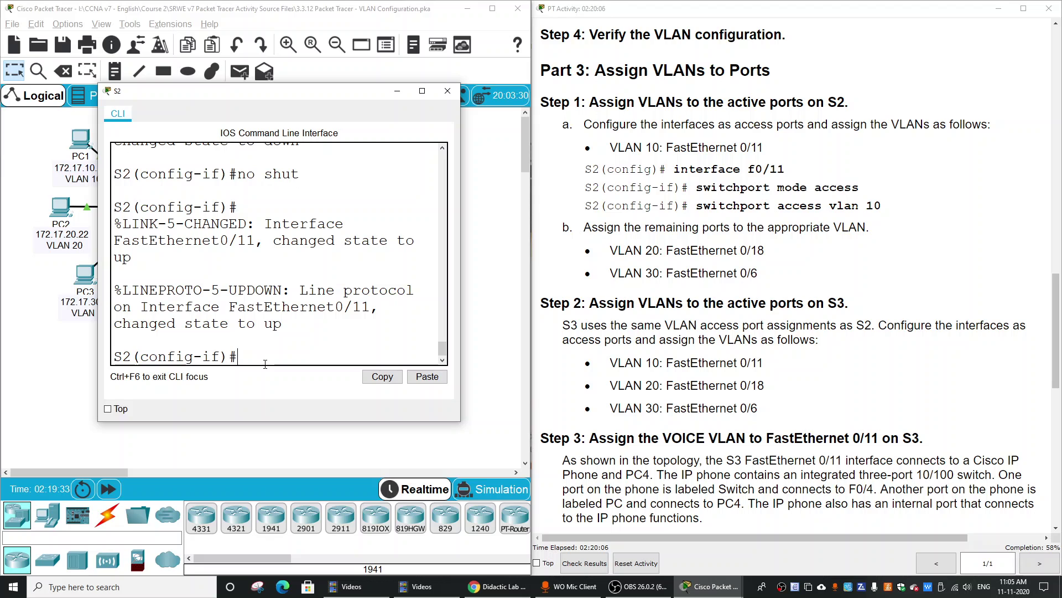
{"action": "type", "text": "w"}
{"action": "key", "text": "Tab"}
{"action": "type", "text": "m"}
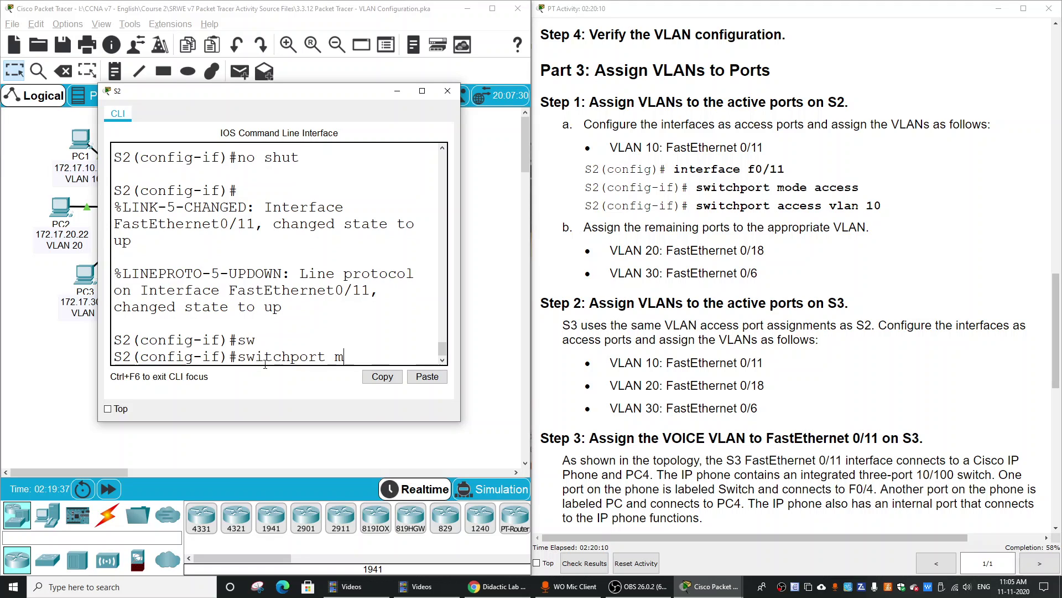
{"action": "type", "text": "ode acc"}
{"action": "key", "text": "Tab"}
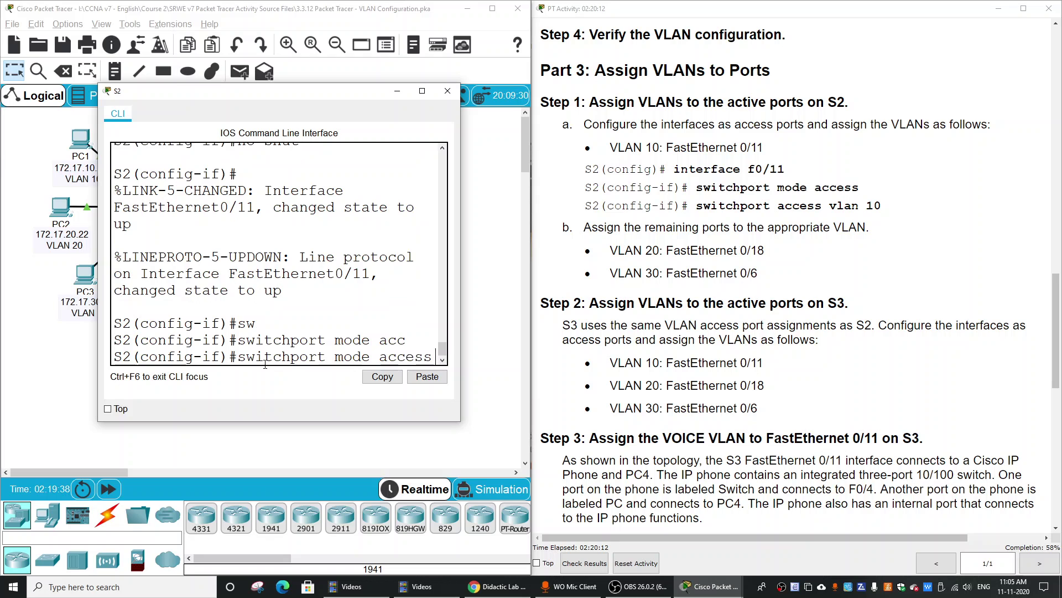
{"action": "key", "text": "Return"}
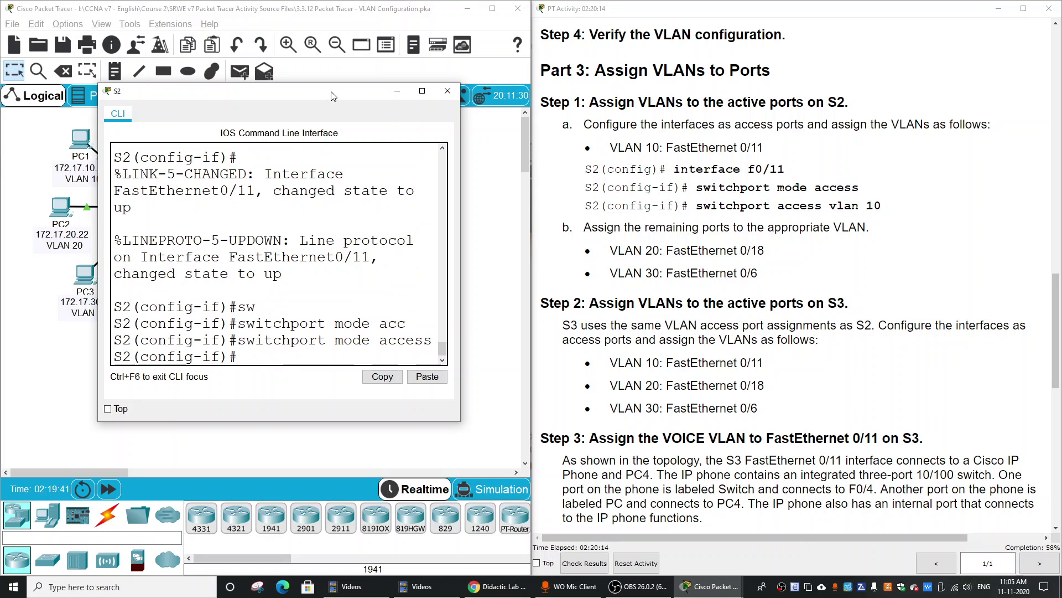
{"action": "left_click_drag", "start_coordinate": [331, 92], "coordinate": [416, 193]}
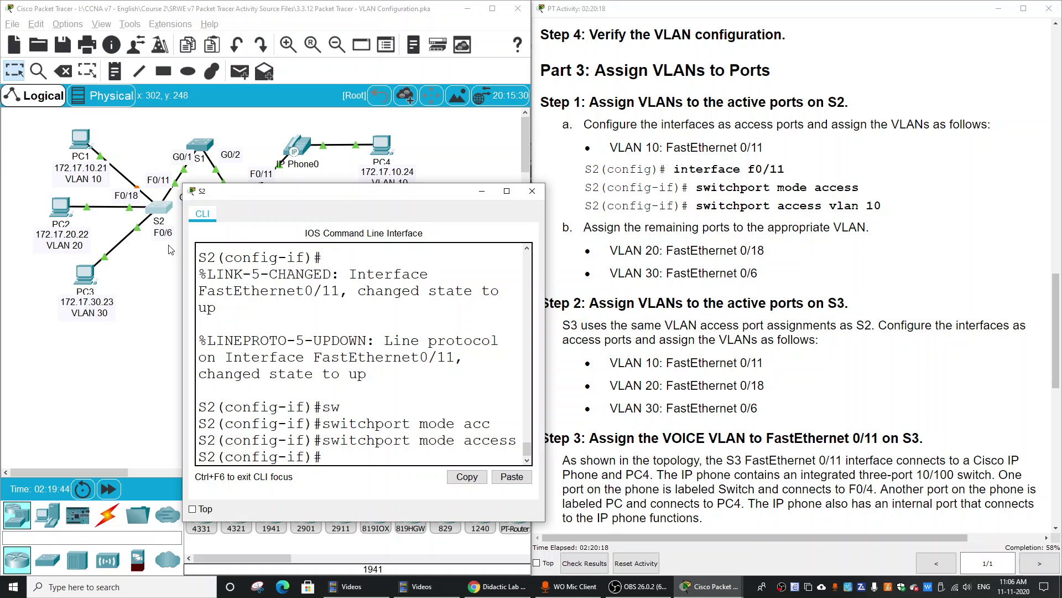
Assign S2's interface f0/11 to VLAN 10 with switchport access vlan 10, after repositioning the S2 window
{"action": "left_click_drag", "start_coordinate": [388, 195], "coordinate": [390, 122]}
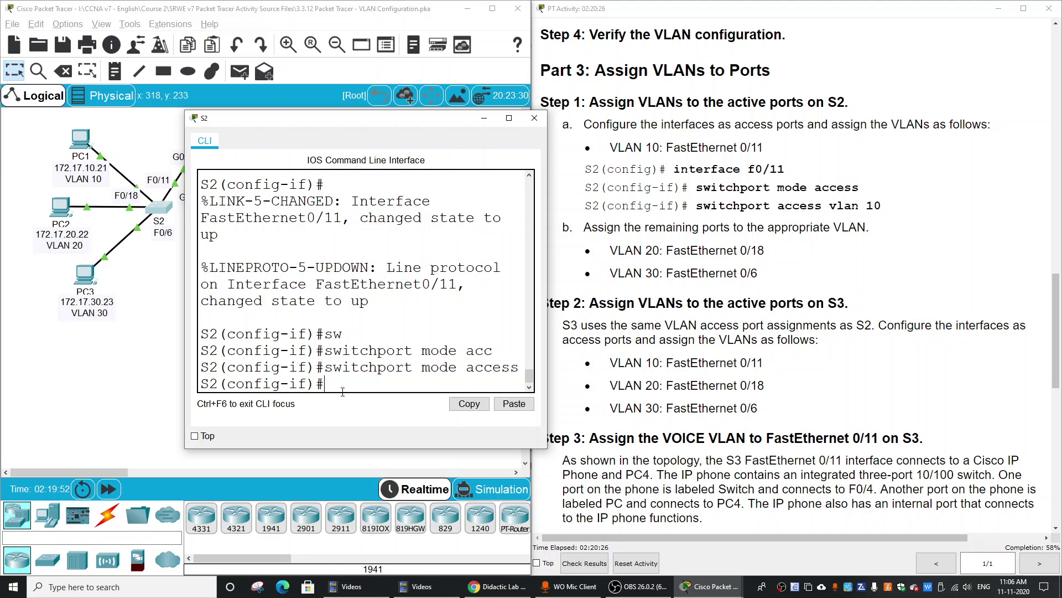
{"action": "type", "text": "sw"}
{"action": "key", "text": "Tab"}
{"action": "type", "text": "acc"}
{"action": "key", "text": "Tab"}
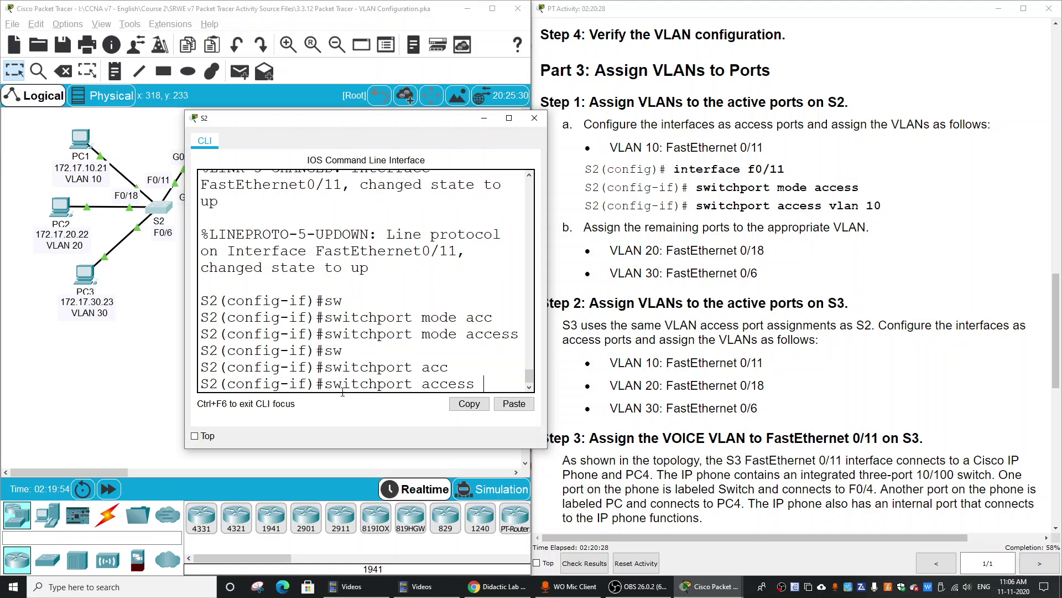
{"action": "type", "text": "vlan 1"}
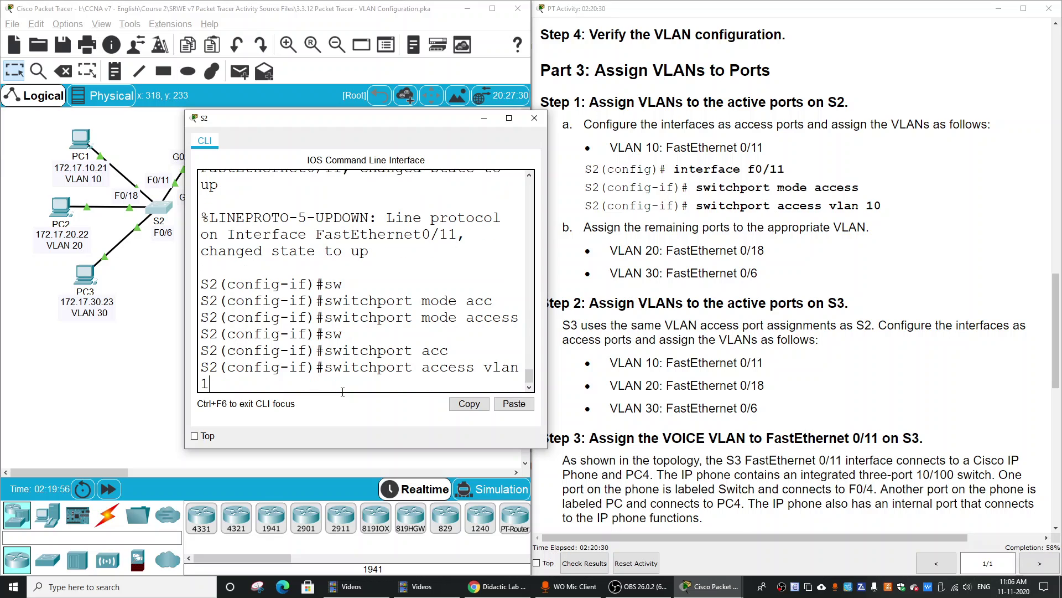
{"action": "type", "text": "0"}
{"action": "key", "text": "Return"}
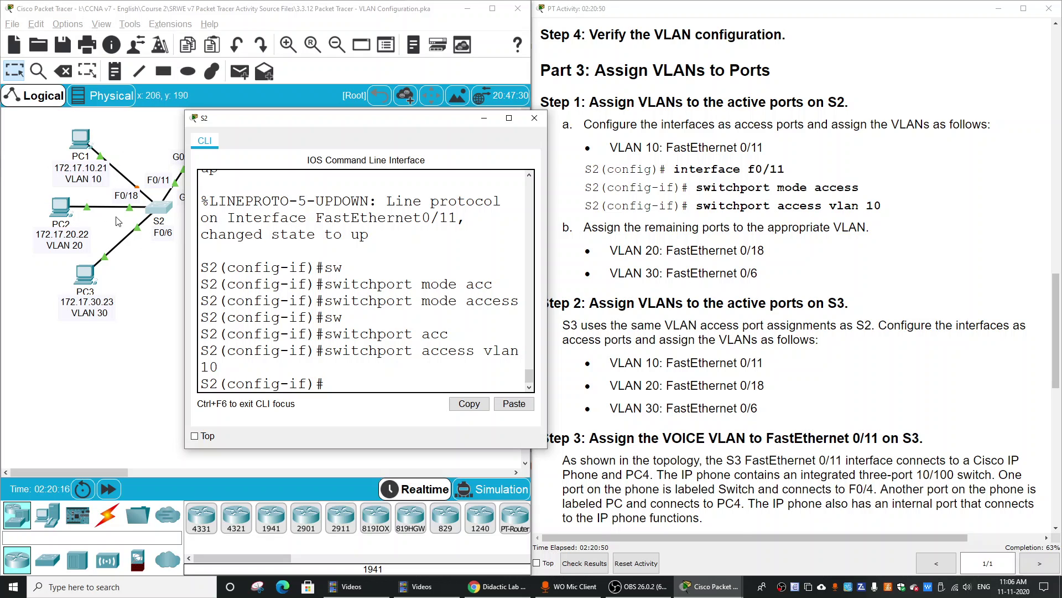
Move S2's window off the topology, maximize it and run do show vlan brief
{"action": "left_click_drag", "start_coordinate": [351, 124], "coordinate": [415, 16]}
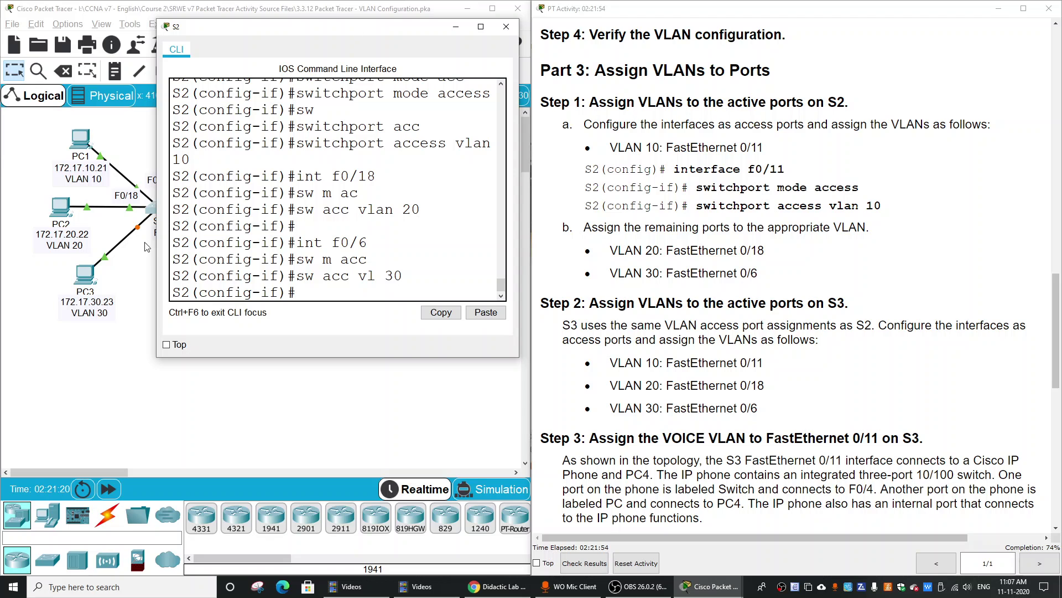
{"action": "left_click_drag", "start_coordinate": [290, 30], "coordinate": [414, 36]}
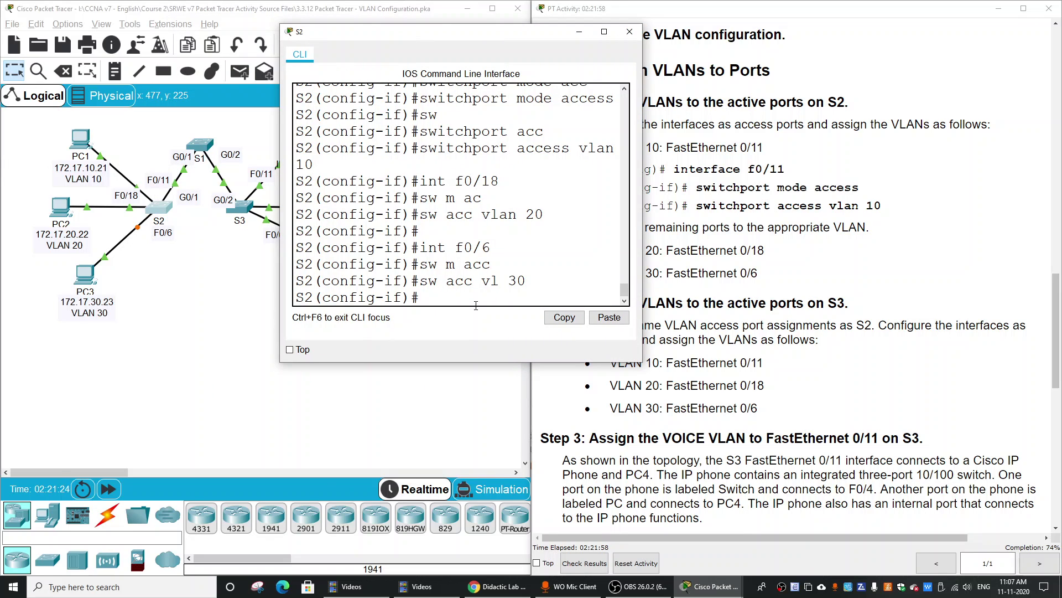
{"action": "type", "text": "d"}
{"action": "left_click", "coordinate": [604, 32]}
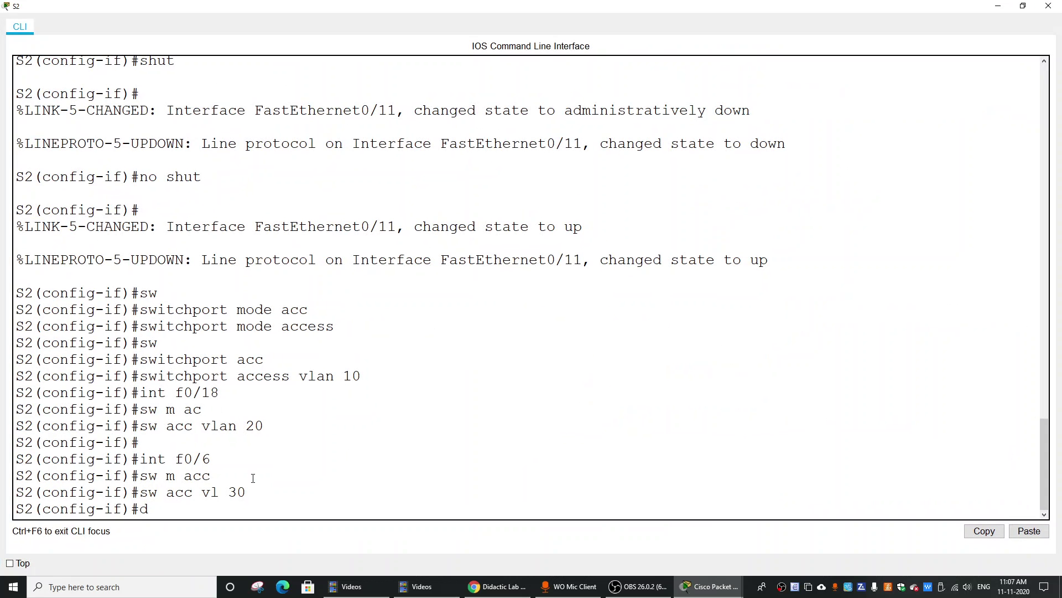
{"action": "type", "text": "0o"}
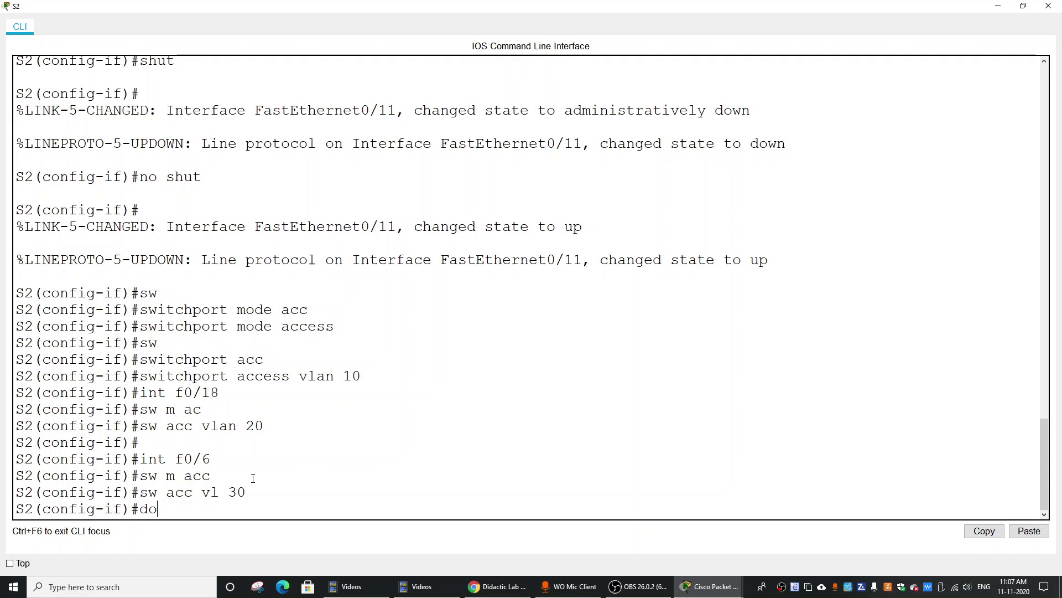
{"action": "type", "text": " show vlan brief"}
{"action": "key", "text": "Return"}
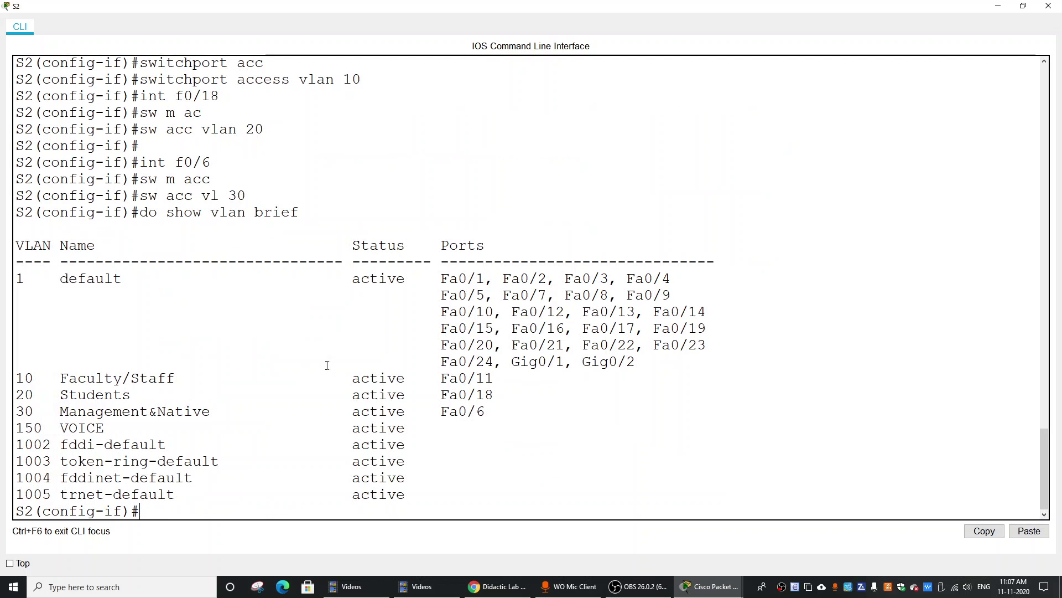
Highlight the rows for VLANs 10, 20 and 30 in S2's VLAN table to check their ports, and close the S2 window
{"action": "left_click_drag", "start_coordinate": [16, 378], "coordinate": [526, 412]}
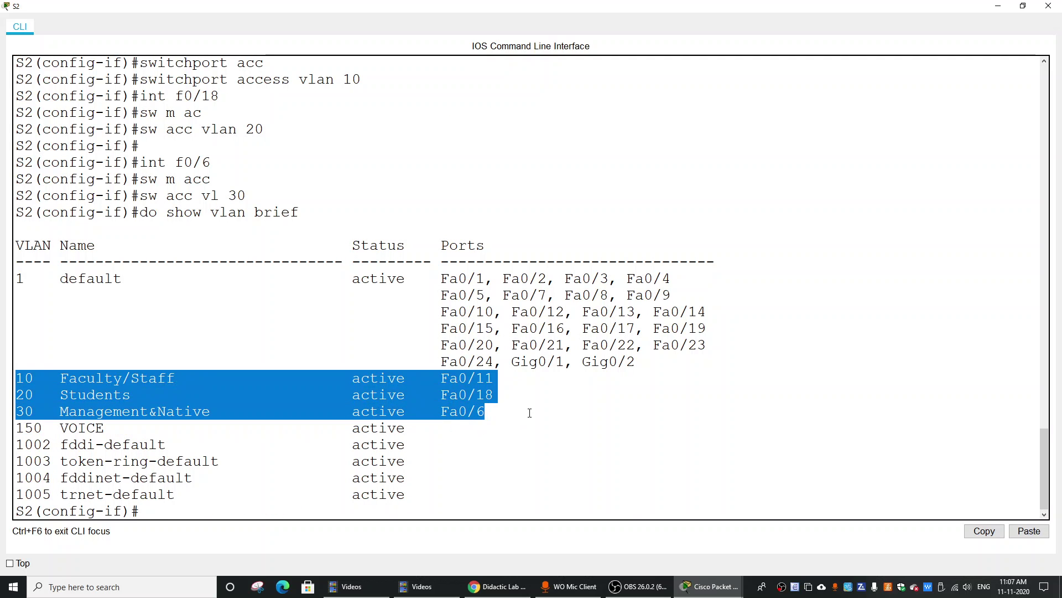
{"action": "left_click", "coordinate": [19, 382]}
{"action": "left_click_drag", "start_coordinate": [16, 379], "coordinate": [550, 415]}
{"action": "left_click", "coordinate": [564, 427]}
{"action": "key", "text": "alt+F4"}
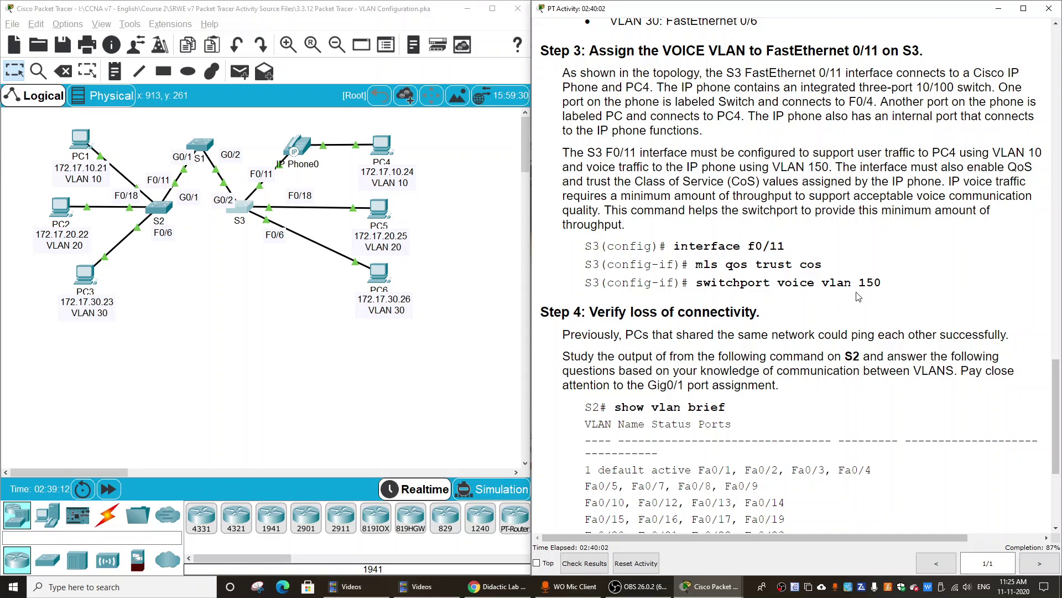
Open S3's command line, enter interface configuration for fa0/11 and apply mls qos trust cos
{"action": "left_click", "coordinate": [252, 212]}
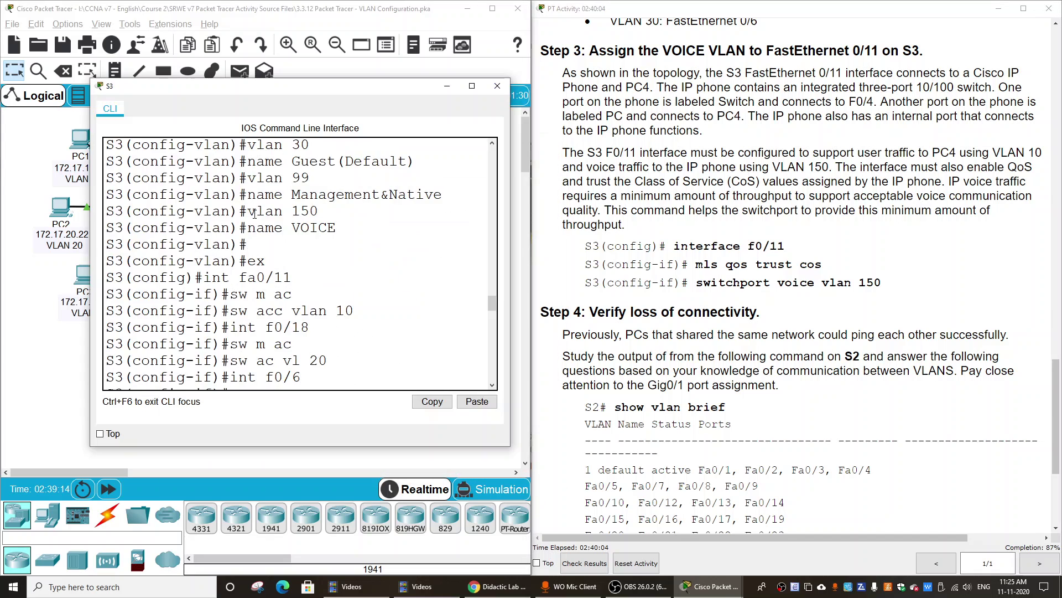
{"action": "key", "text": "Return"}
{"action": "key", "text": "Return"}
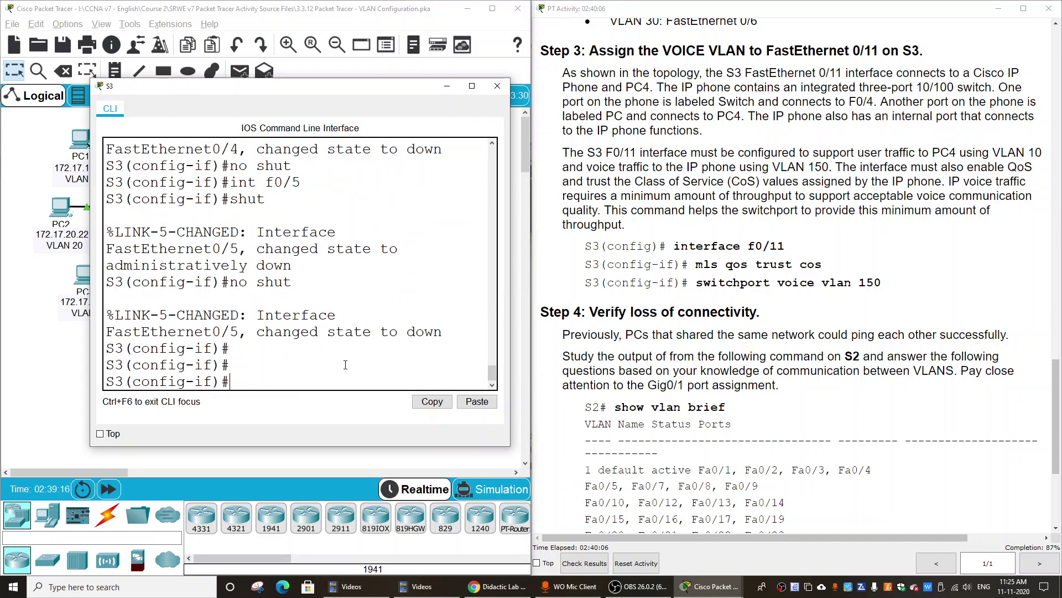
{"action": "type", "text": "int fa0"}
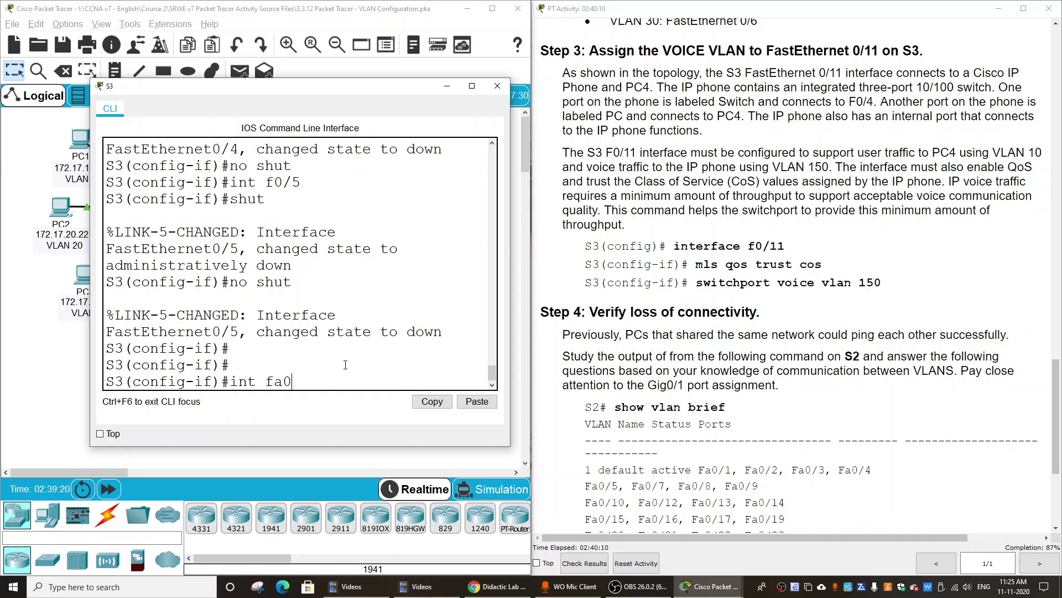
{"action": "type", "text": "/11"}
{"action": "key", "text": "Return"}
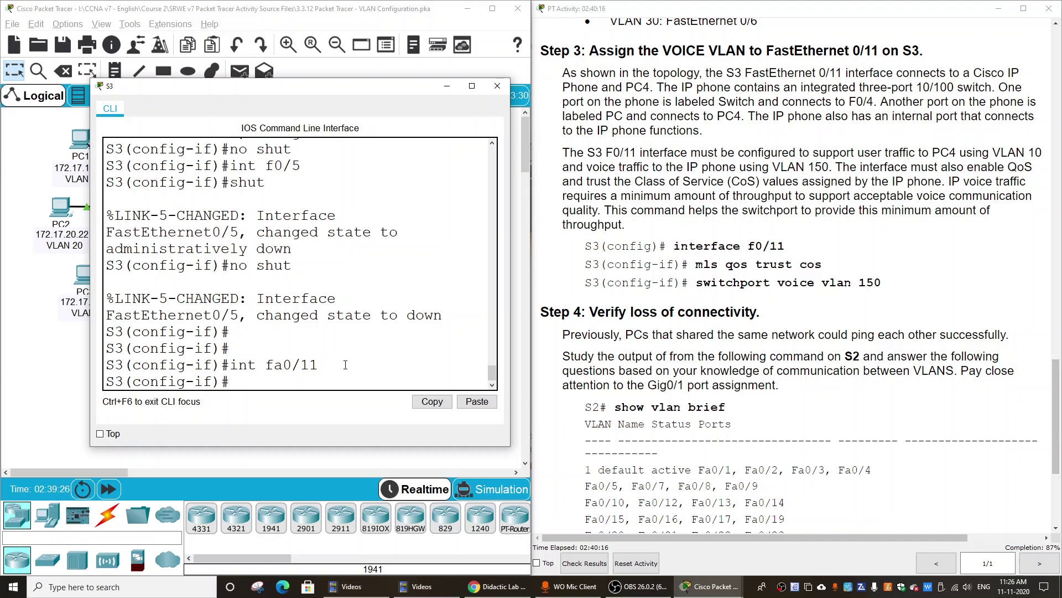
{"action": "type", "text": "mls qos trust cos"}
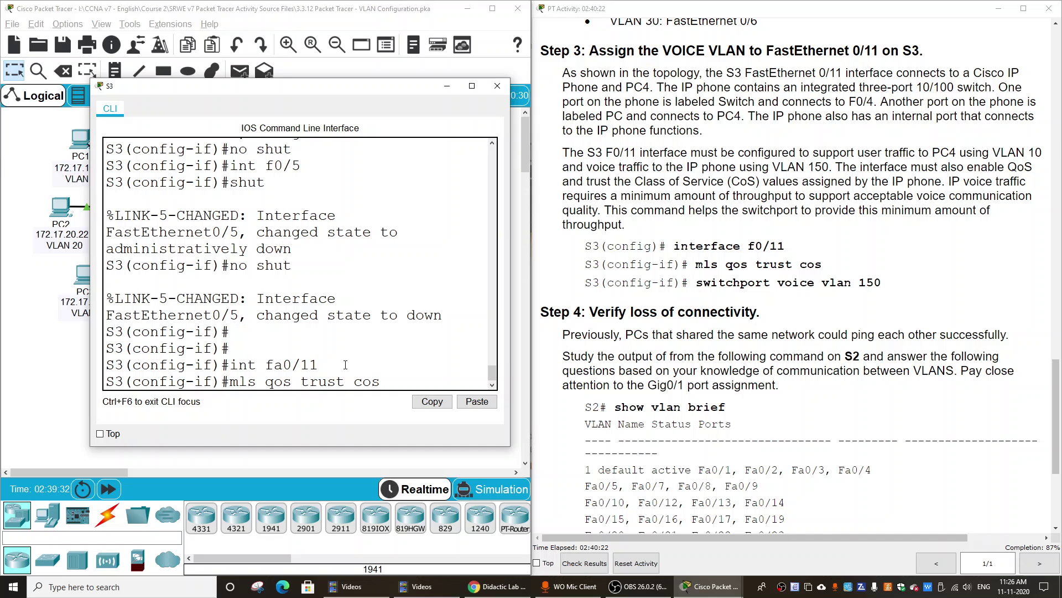
{"action": "key", "text": "Return"}
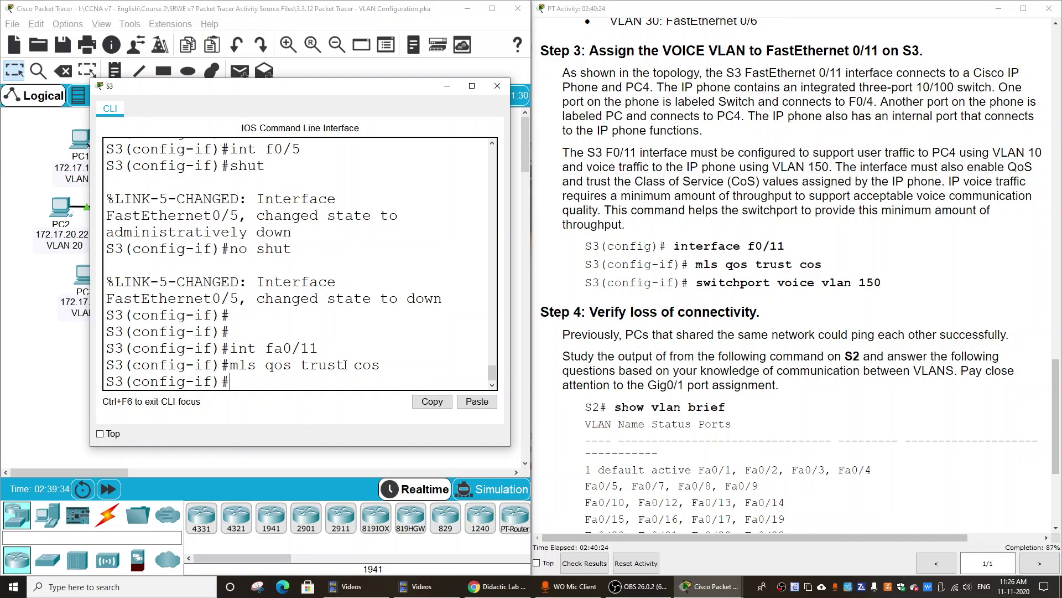
Set the voice VLAN of S3's fa0/11 with switchport voice vlan 150
{"action": "type", "text": "sw"}
{"action": "key", "text": "Tab"}
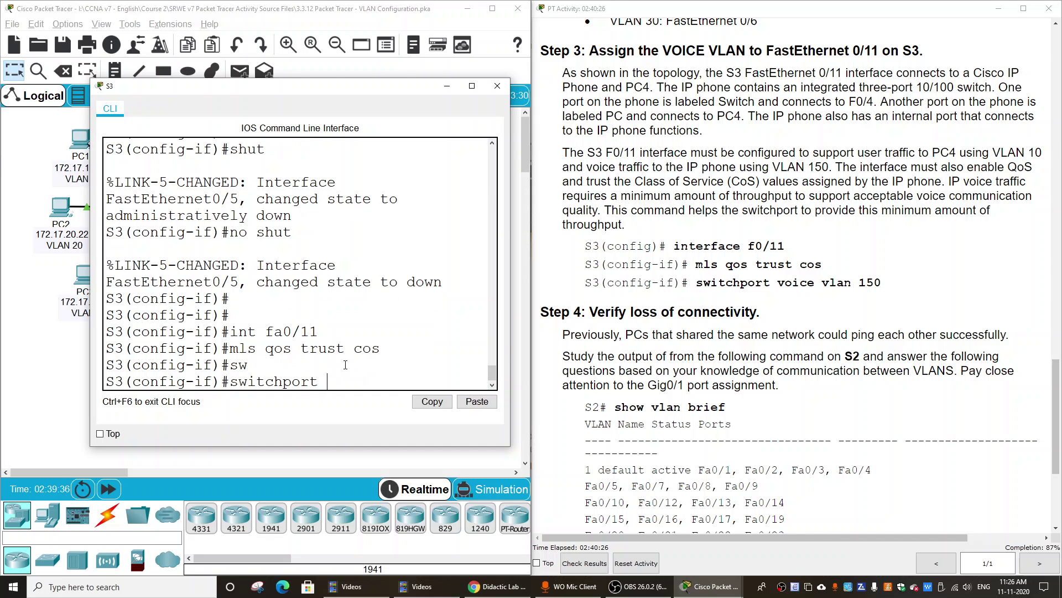
{"action": "type", "text": "voice vlan 150"}
{"action": "key", "text": "Return"}
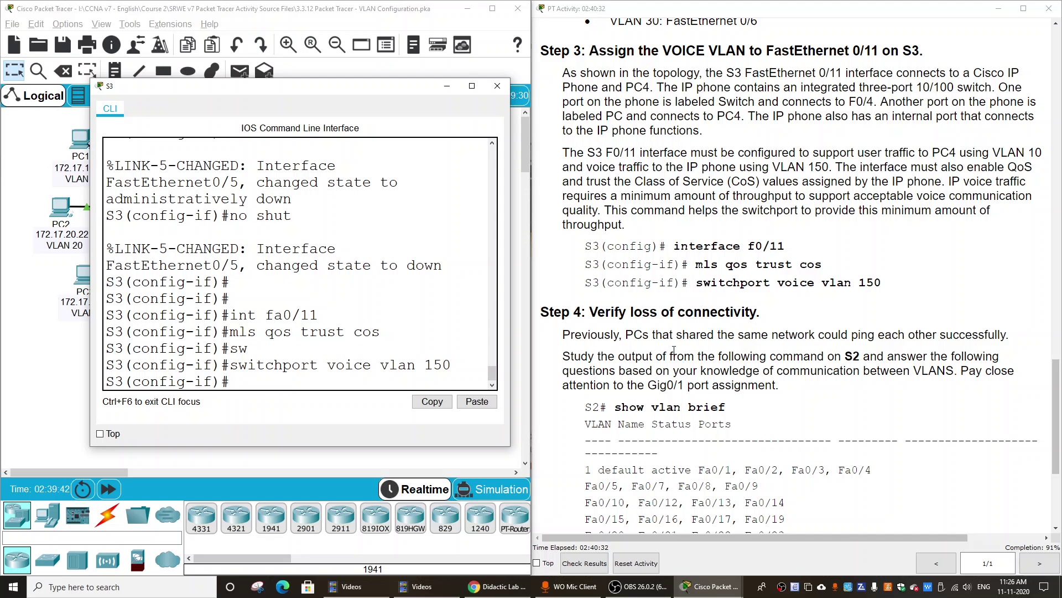
Run do sh vl br on S3 and maximize its window to view the VLAN table
{"action": "scroll", "coordinate": [284, 365], "scroll_direction": "down", "scroll_amount": 1}
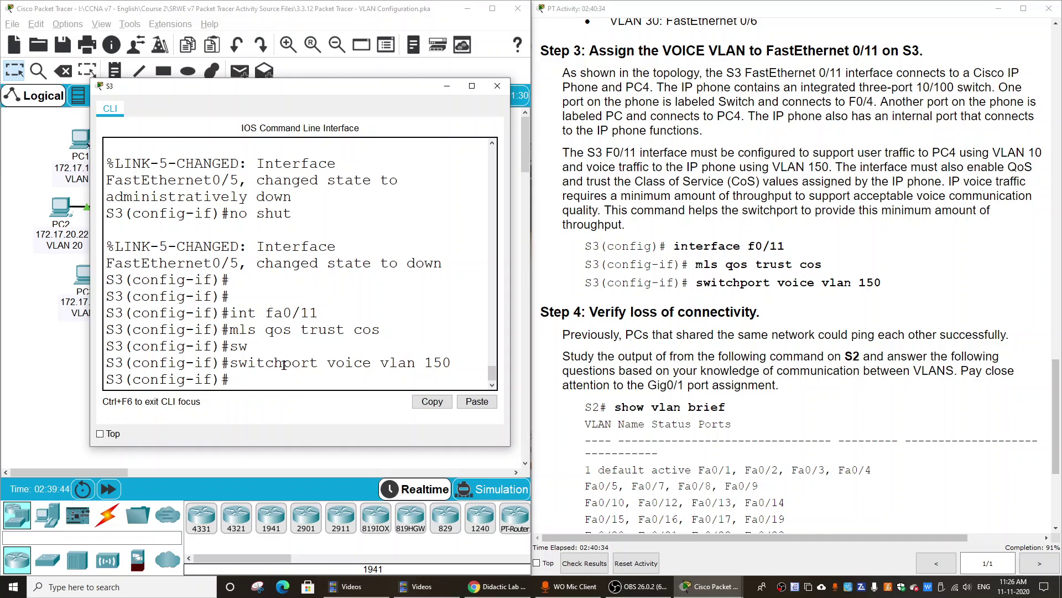
{"action": "key", "text": "Return"}
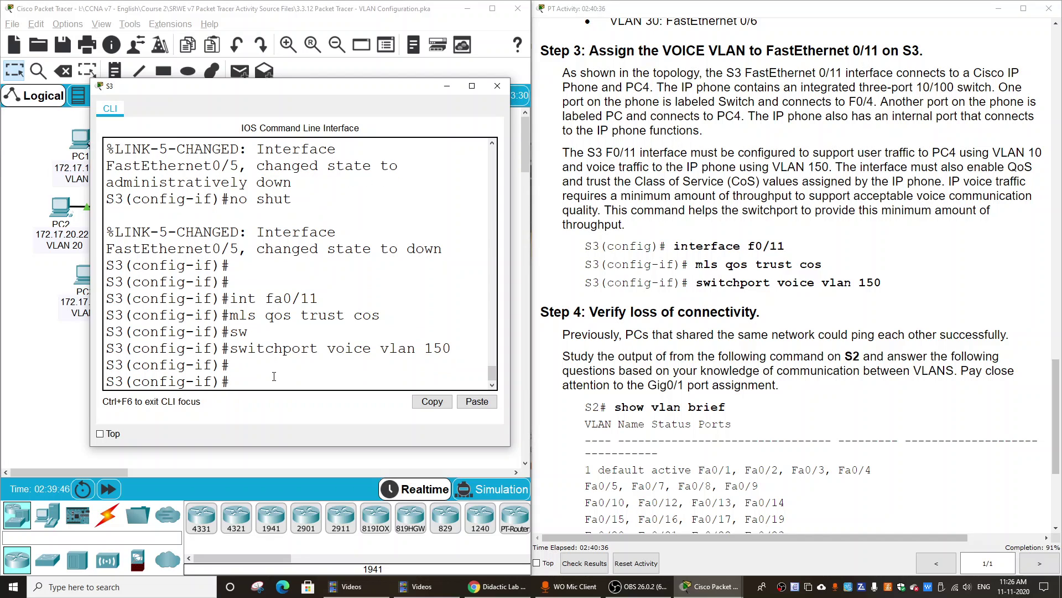
{"action": "type", "text": "do"}
{"action": "type", "text": "  vl br"}
{"action": "key", "text": "Return"}
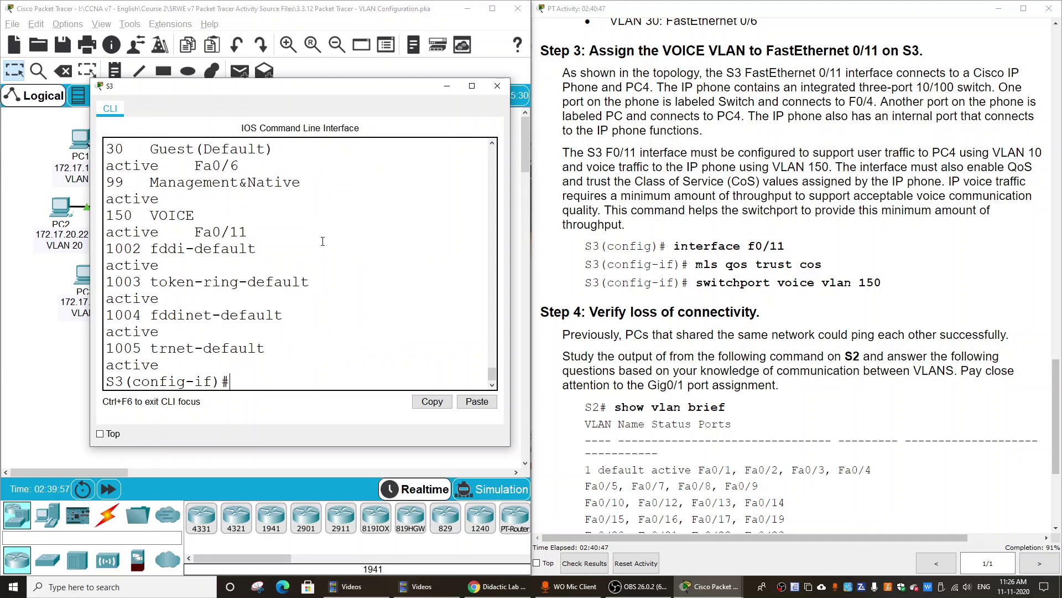
{"action": "left_click", "coordinate": [472, 86]}
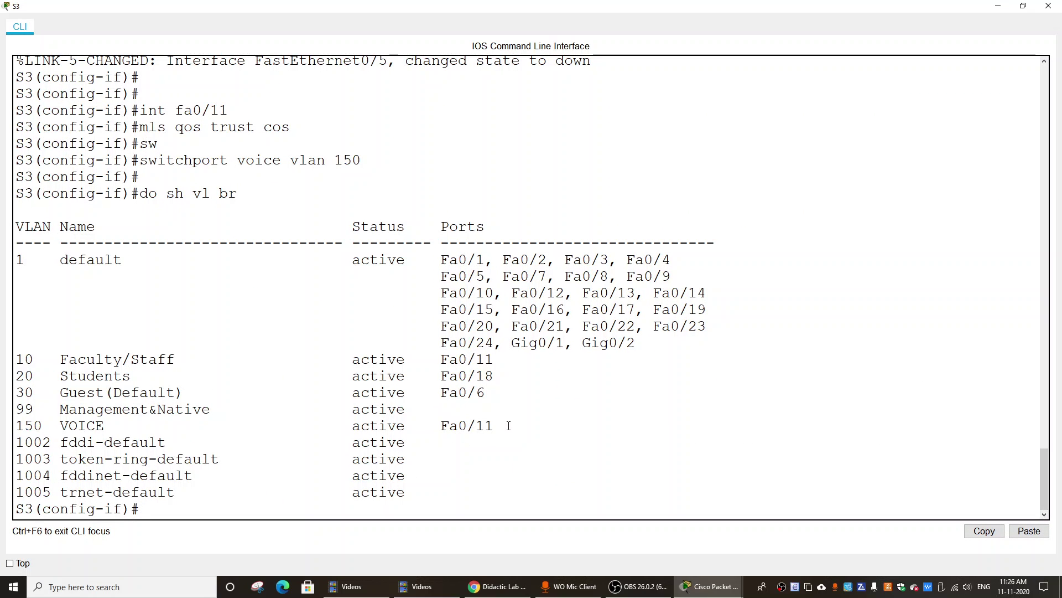
Highlight the VLAN 150 VOICE row and its port assignment in S3's VLAN table
{"action": "left_click_drag", "start_coordinate": [508, 426], "coordinate": [11, 419]}
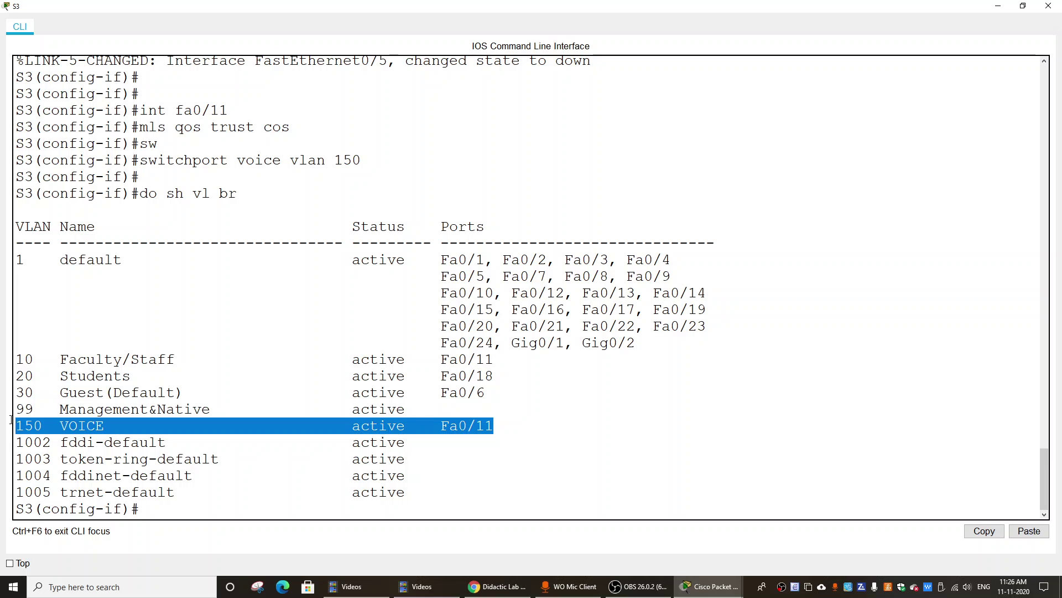
{"action": "left_click", "coordinate": [430, 436]}
{"action": "left_click_drag", "start_coordinate": [440, 426], "coordinate": [508, 427]}
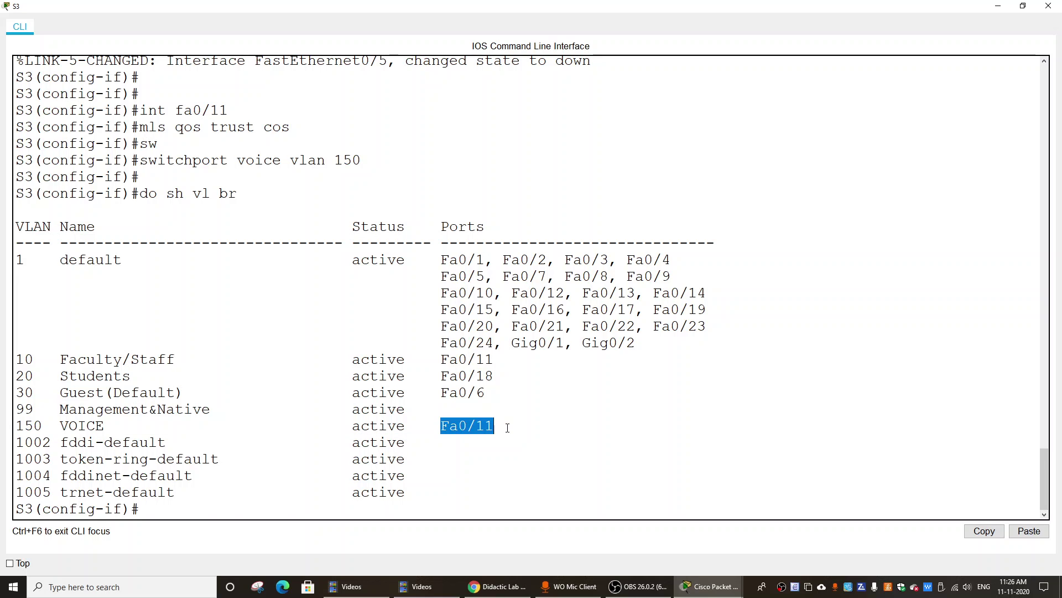
{"action": "left_click", "coordinate": [480, 425]}
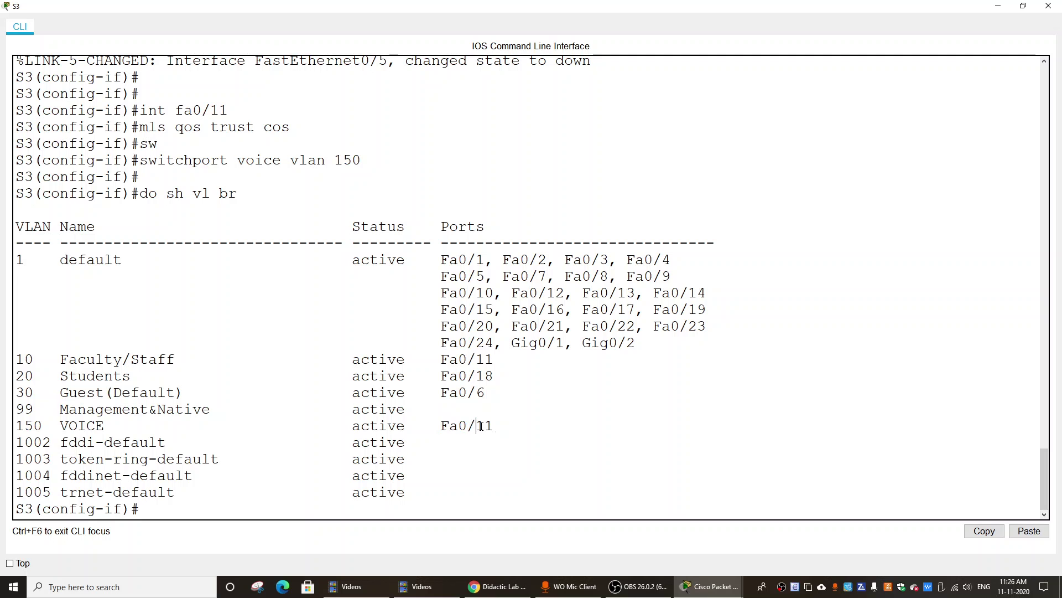
{"action": "left_click_drag", "start_coordinate": [509, 425], "coordinate": [7, 431]}
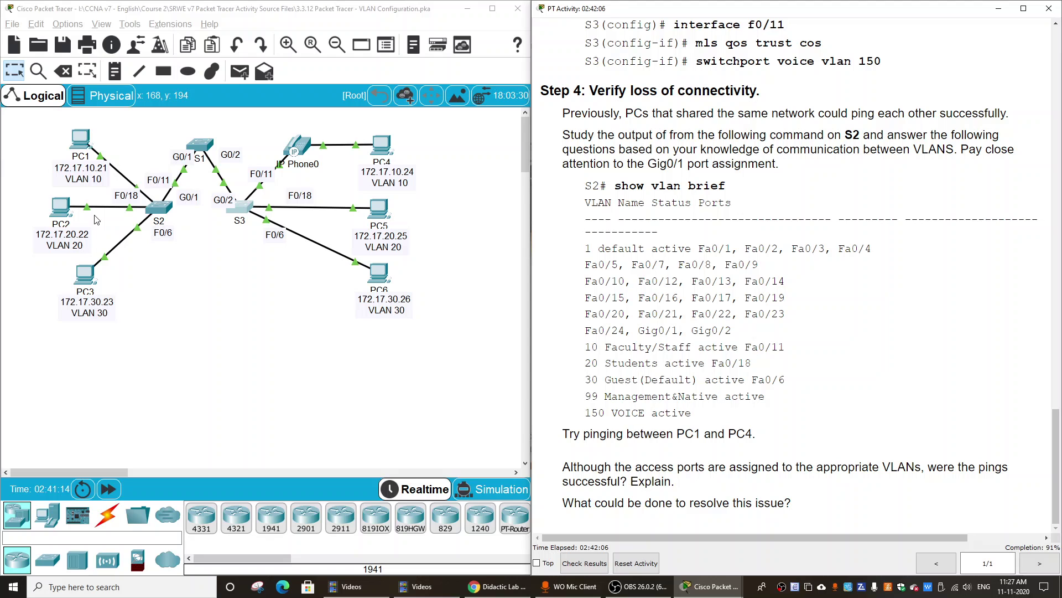
Open PC4's IP Configuration, copy its IPv4 address and close the PC4 window
{"action": "left_click", "coordinate": [385, 149]}
{"action": "left_click", "coordinate": [598, 191]}
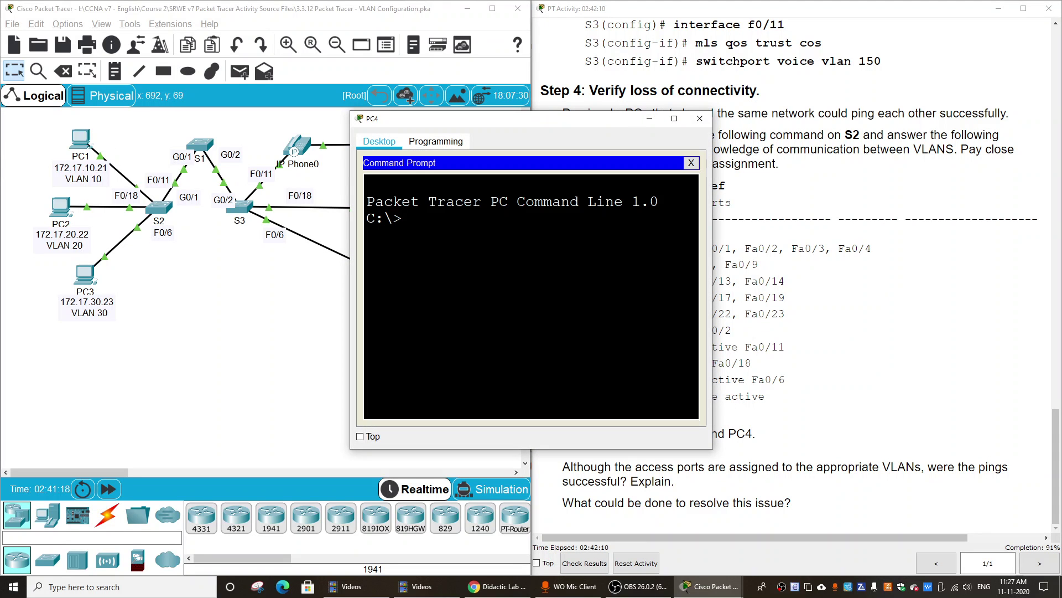
{"action": "left_click", "coordinate": [691, 163]}
{"action": "left_click", "coordinate": [411, 207]}
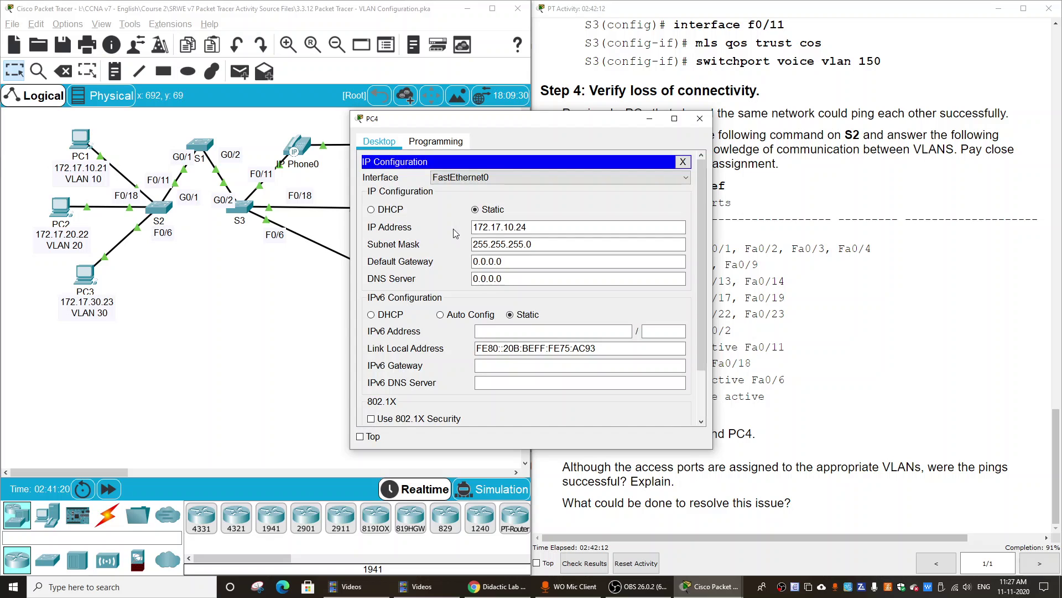
{"action": "left_click_drag", "start_coordinate": [528, 226], "coordinate": [425, 230]}
{"action": "key", "text": "ctrl+c"}
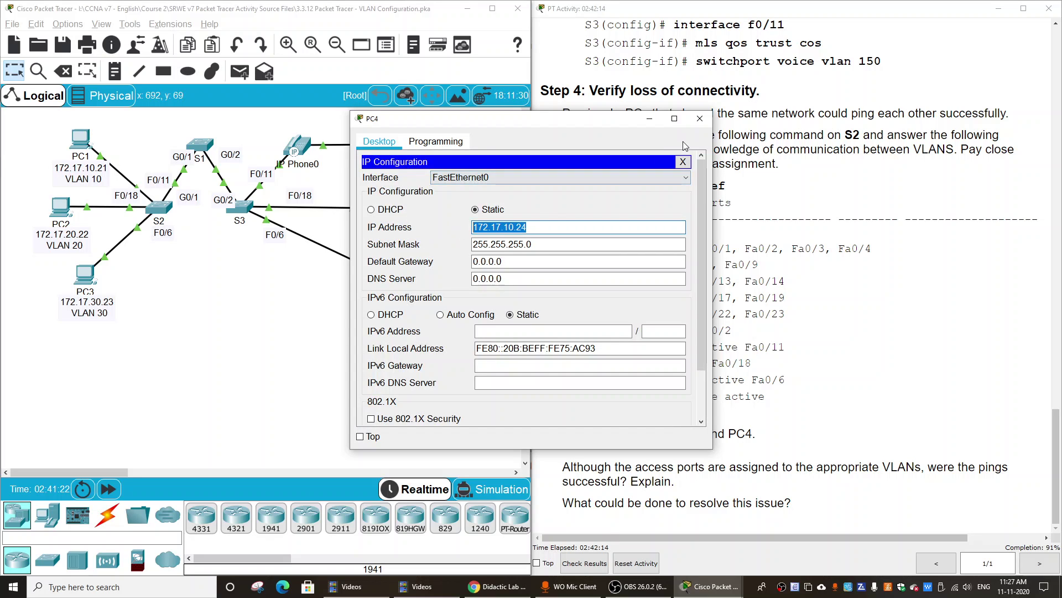
{"action": "left_click", "coordinate": [700, 119]}
Ping PC4 at 172.17.10.24 from PC1's Command Prompt
{"action": "left_click", "coordinate": [81, 141]}
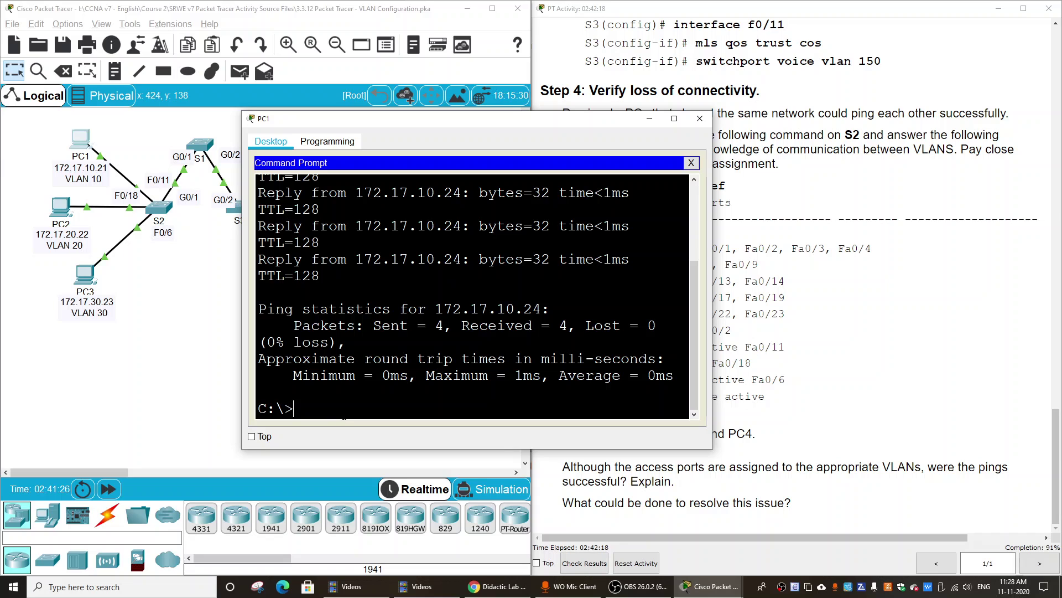
{"action": "type", "text": "ping"}
{"action": "right_click", "coordinate": [360, 411]}
{"action": "left_click", "coordinate": [374, 427]}
{"action": "key", "text": "Return"}
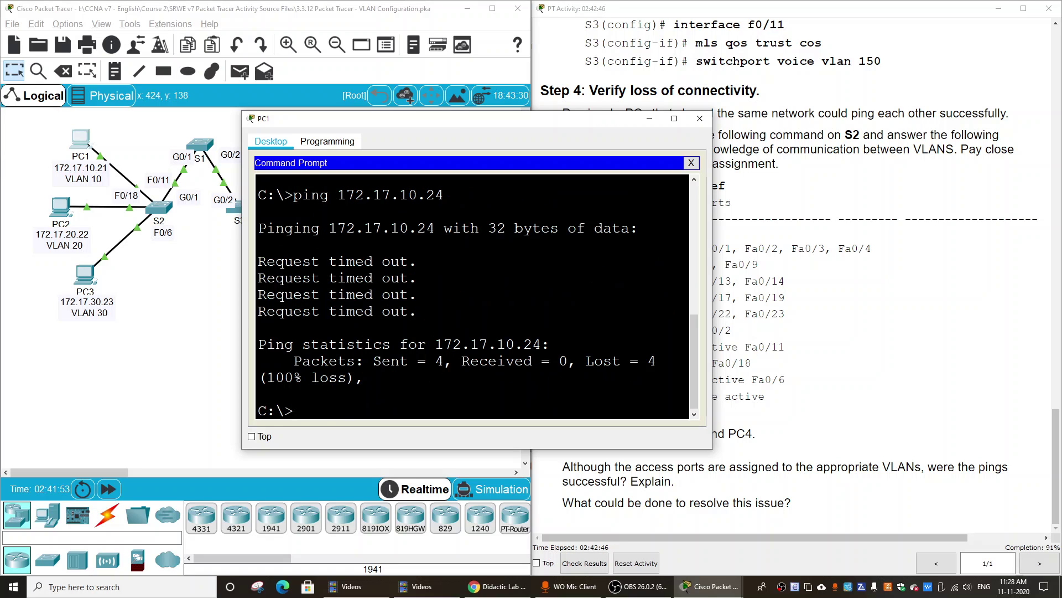
Highlight and copy the ping response lines in PC1's Command Prompt, and move the window clear of the topology
{"action": "left_click_drag", "start_coordinate": [258, 255], "coordinate": [418, 314]}
{"action": "key", "text": "ctrl+c"}
{"action": "left_click_drag", "start_coordinate": [591, 124], "coordinate": [672, 246]}
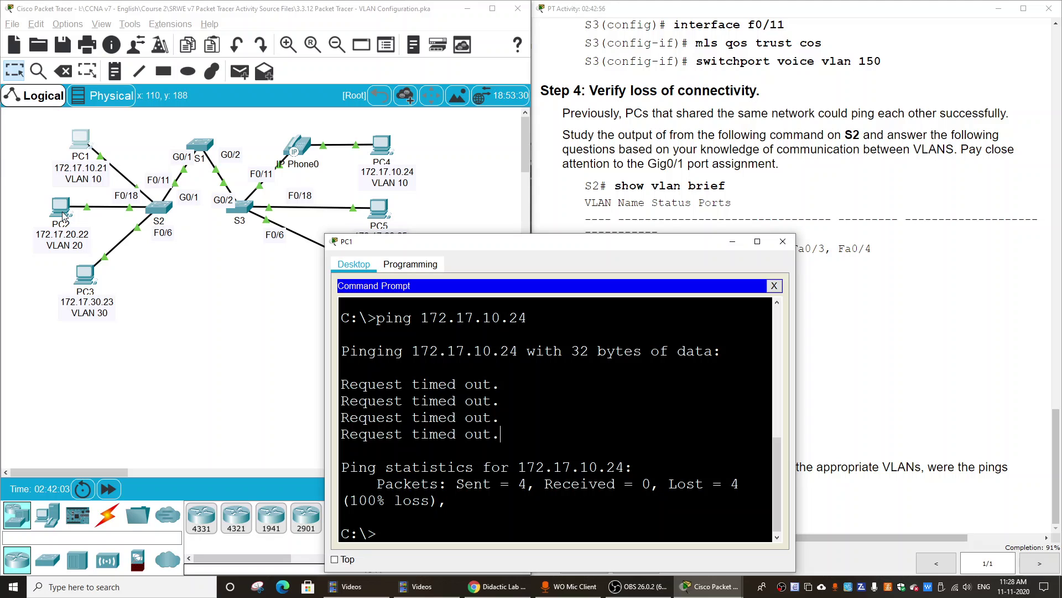
{"action": "left_click_drag", "start_coordinate": [604, 248], "coordinate": [739, 93]}
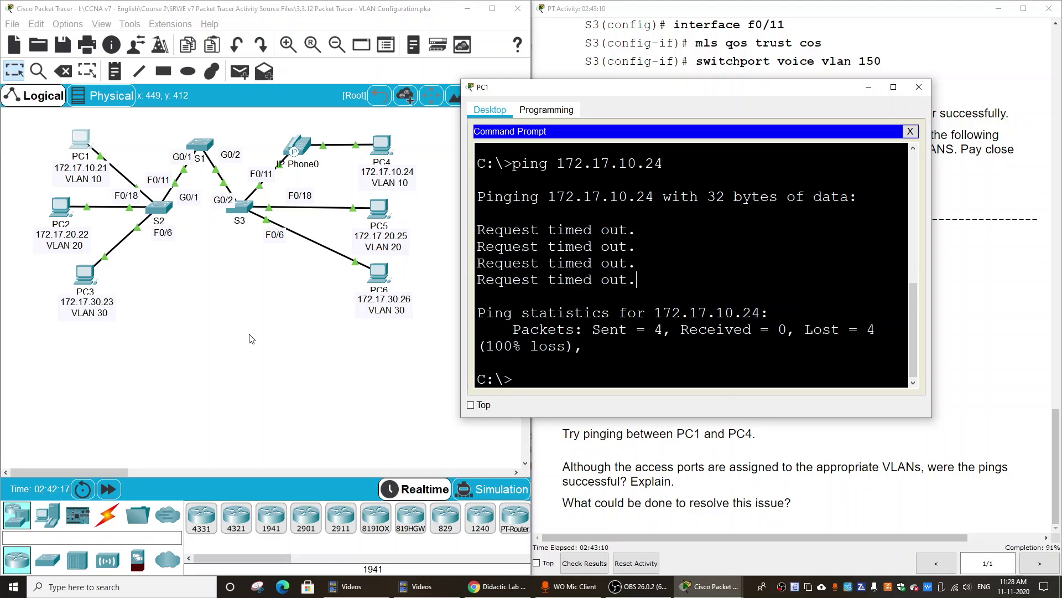
Open S2's command line in a maximized window and run show vlan bri from privileged EXEC mode
{"action": "left_click", "coordinate": [159, 209]}
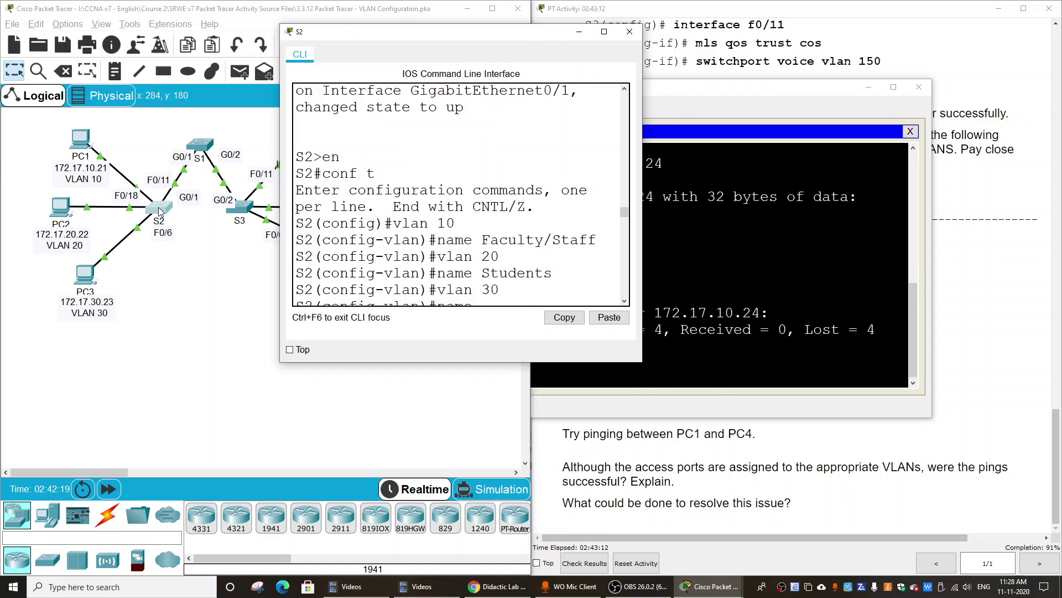
{"action": "scroll", "coordinate": [519, 234], "scroll_direction": "down", "scroll_amount": 10}
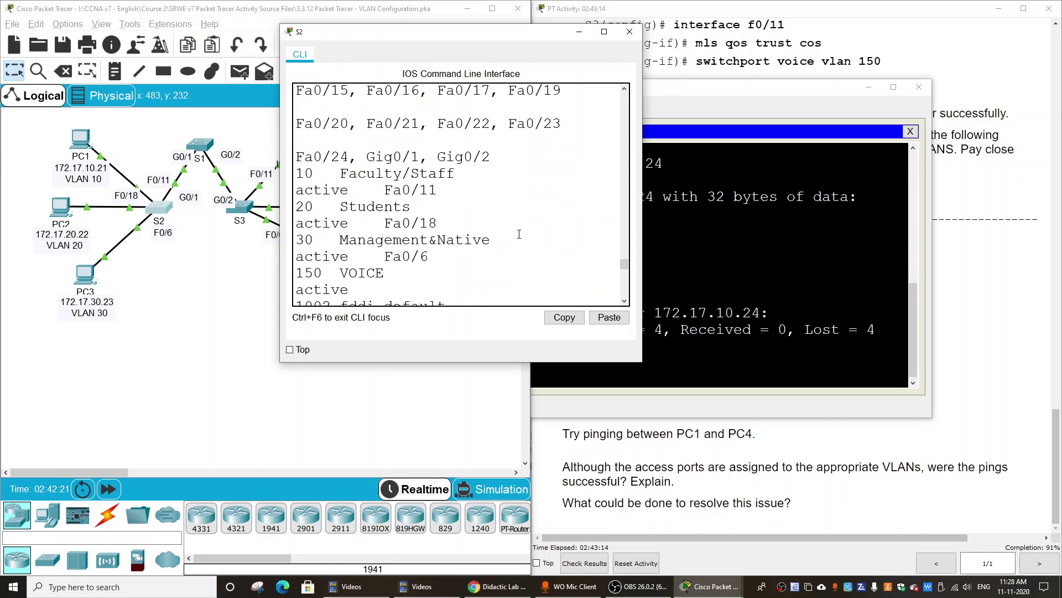
{"action": "scroll", "coordinate": [519, 234], "scroll_direction": "down", "scroll_amount": 5}
{"action": "left_click", "coordinate": [604, 31]}
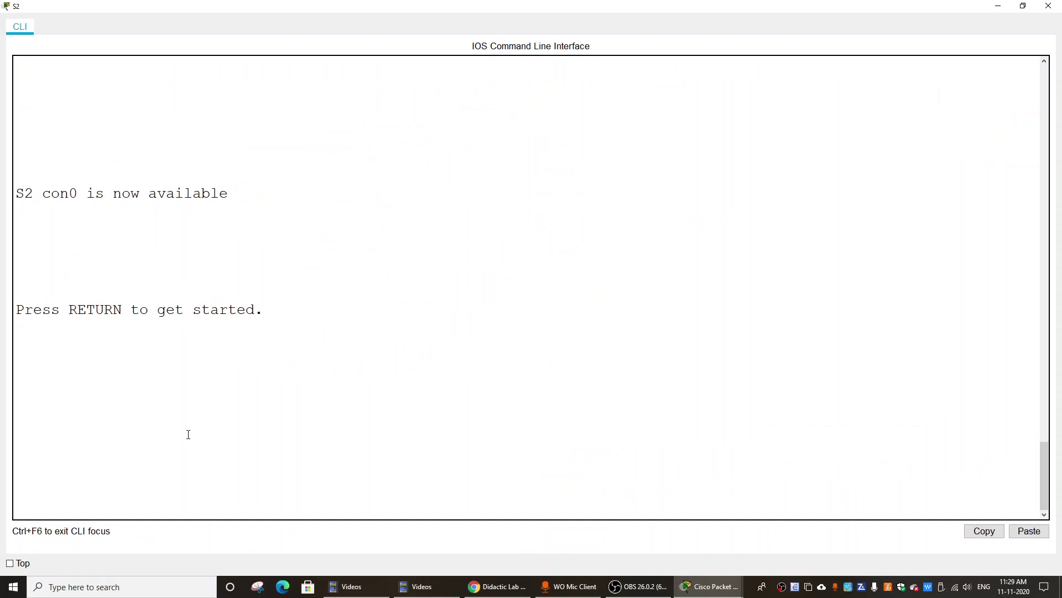
{"action": "key", "text": "Return"}
{"action": "type", "text": "en"}
{"action": "key", "text": "Return"}
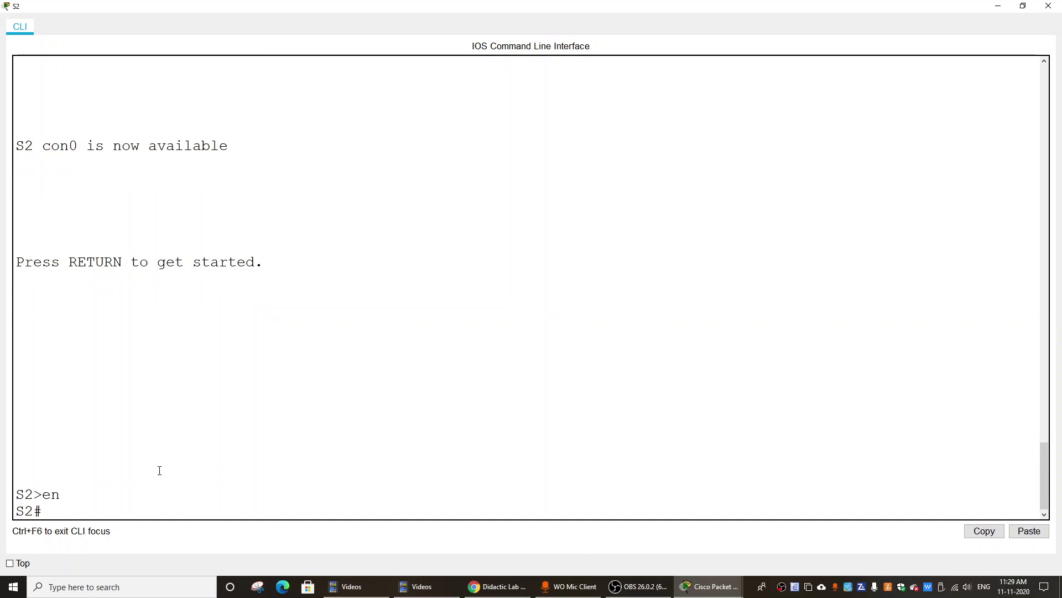
{"action": "type", "text": "show vlan bri"}
{"action": "key", "text": "Return"}
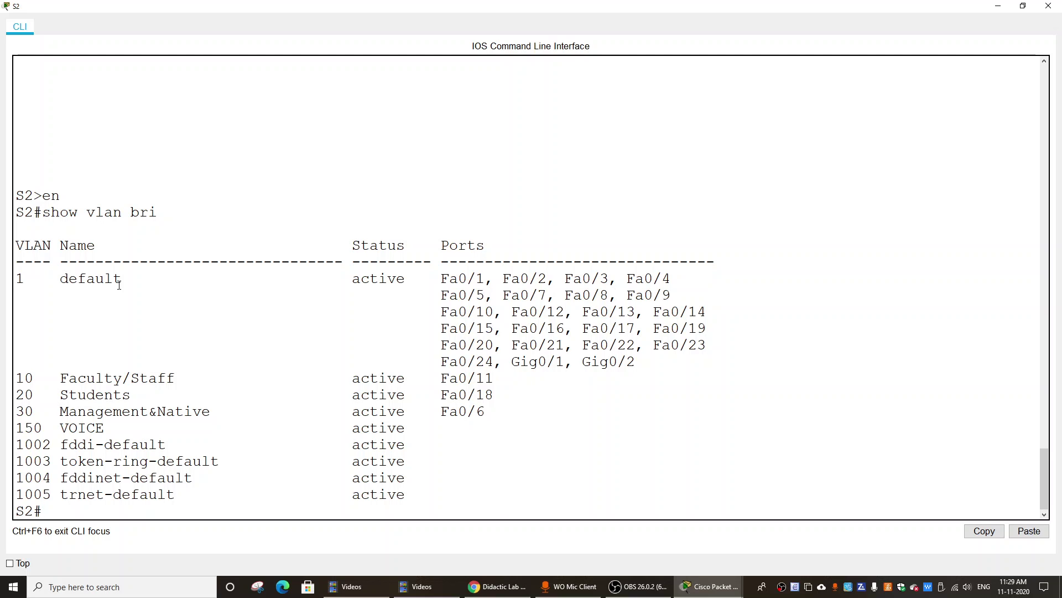
Highlight the VLAN 1 default entry and its Gig0/1 port in S2's VLAN table, and return to the Step 4 activity instructions
{"action": "left_click_drag", "start_coordinate": [119, 285], "coordinate": [16, 281]}
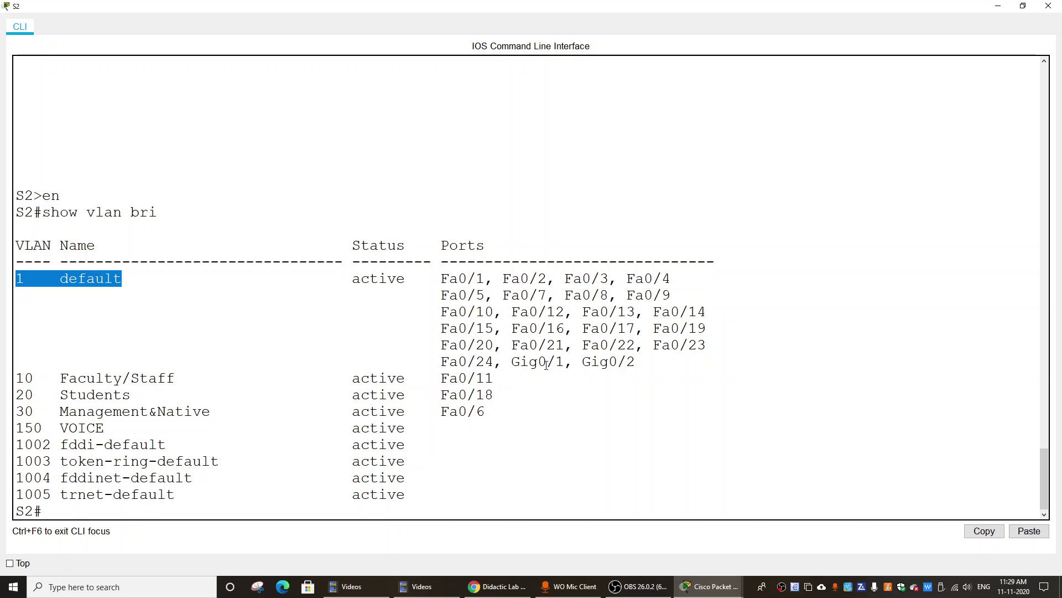
{"action": "left_click_drag", "start_coordinate": [510, 362], "coordinate": [565, 362]}
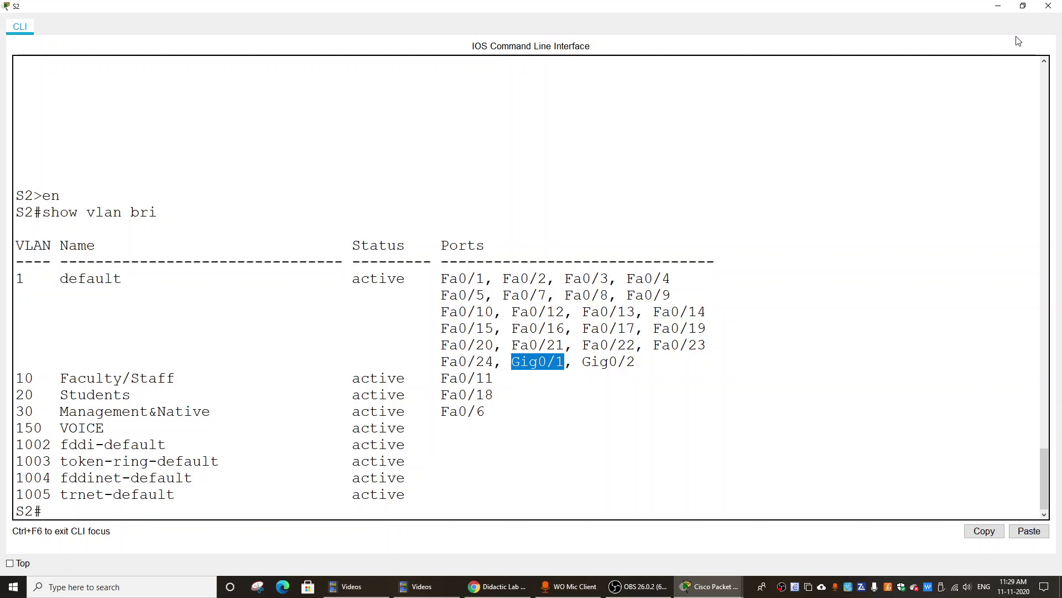
{"action": "left_click", "coordinate": [998, 6]}
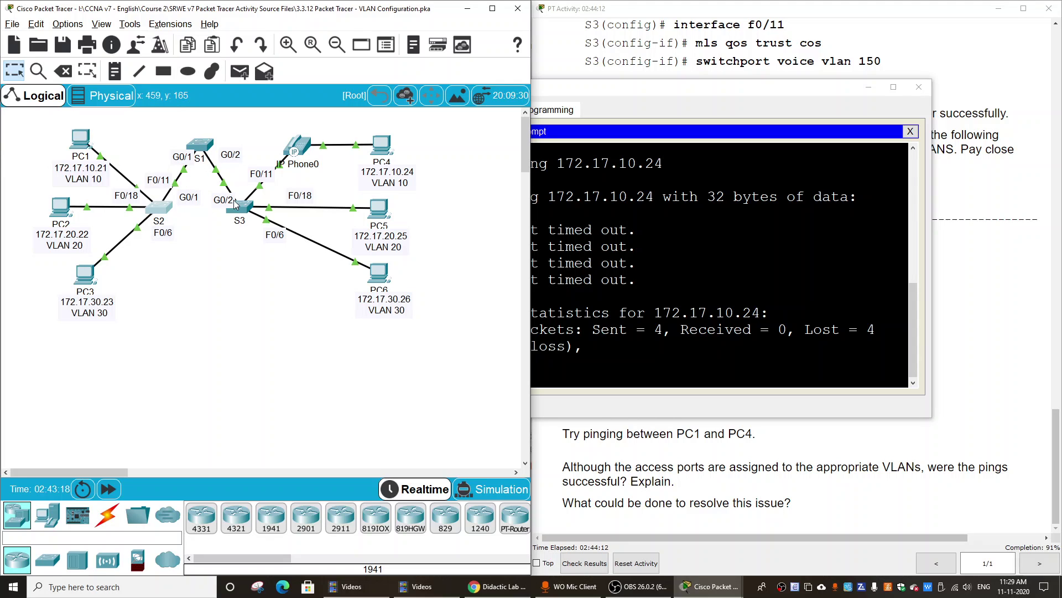
{"action": "left_click", "coordinate": [631, 444]}
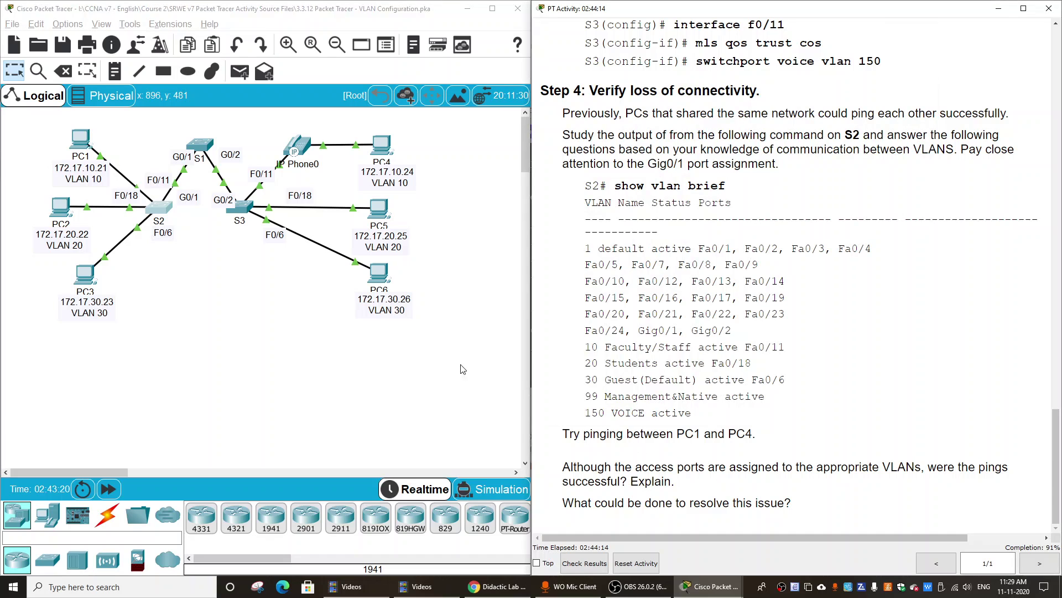